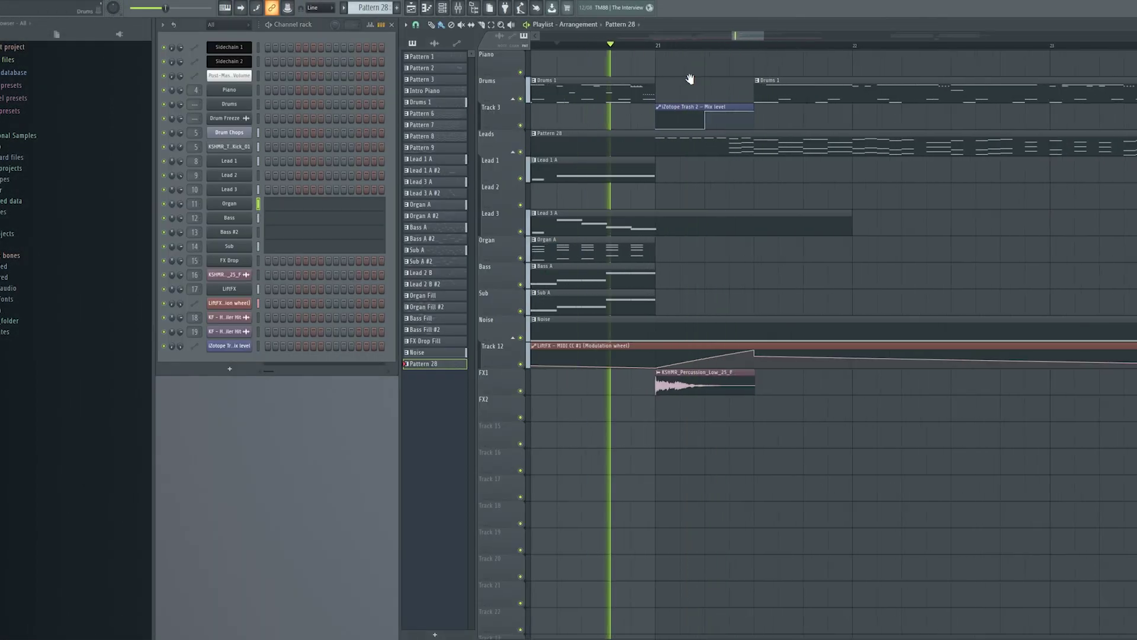
- Clone the FX Drop channel and browse the 7 SKIES Serum presets for a different sound on the copy
right_click(237, 262)
click(278, 350)
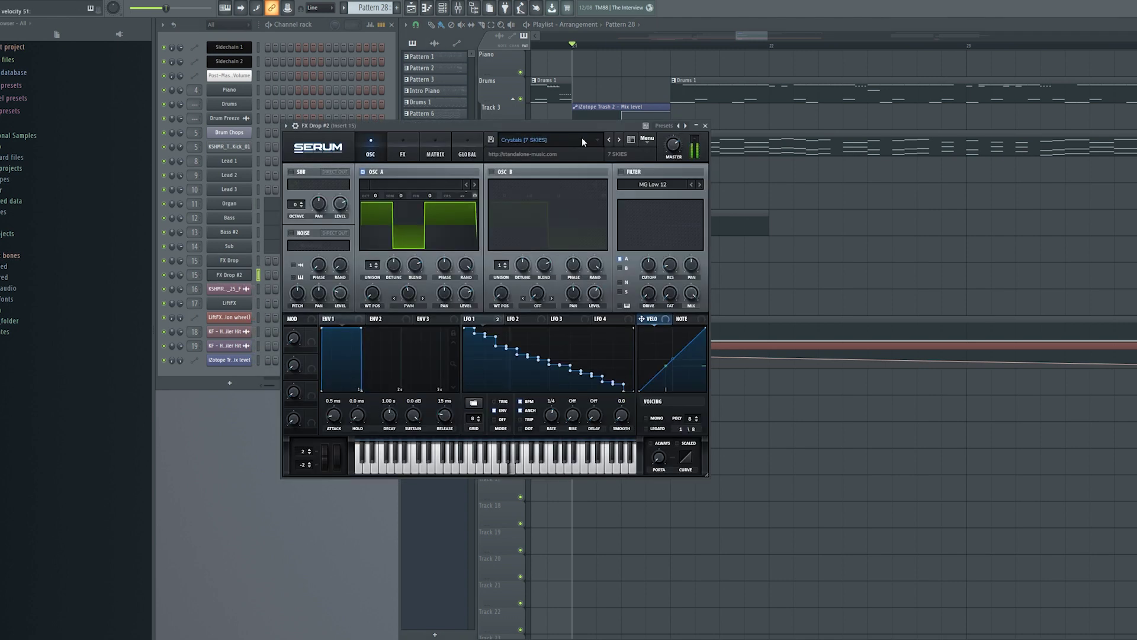
click(620, 138)
click(620, 137)
click(621, 138)
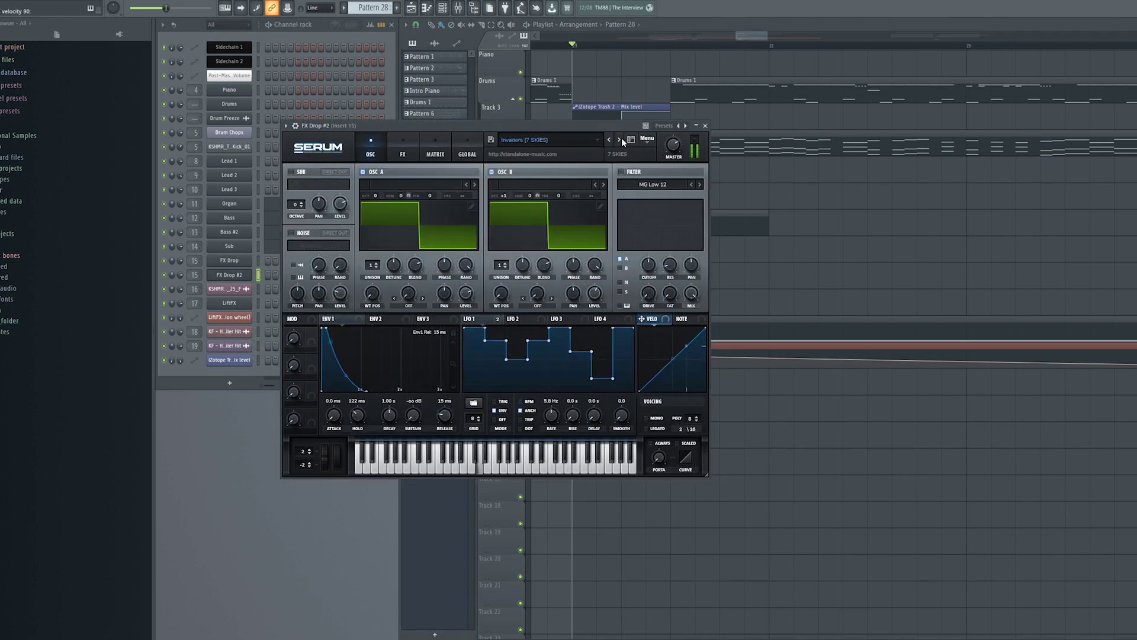
click(621, 138)
click(609, 140)
click(609, 140)
click(609, 140)
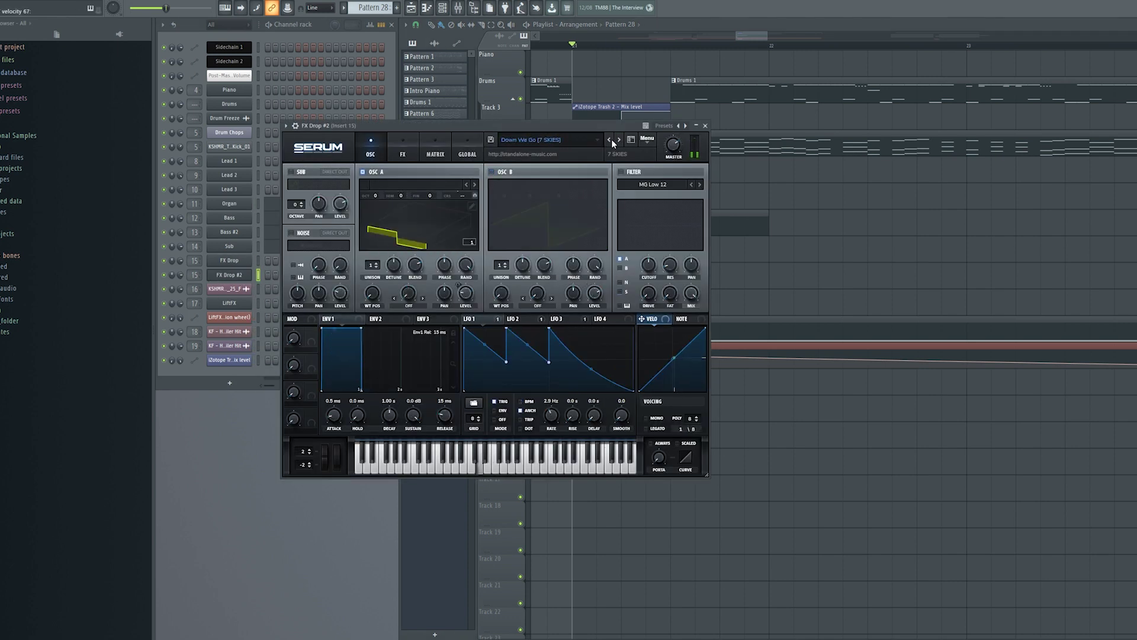
click(609, 140)
click(706, 127)
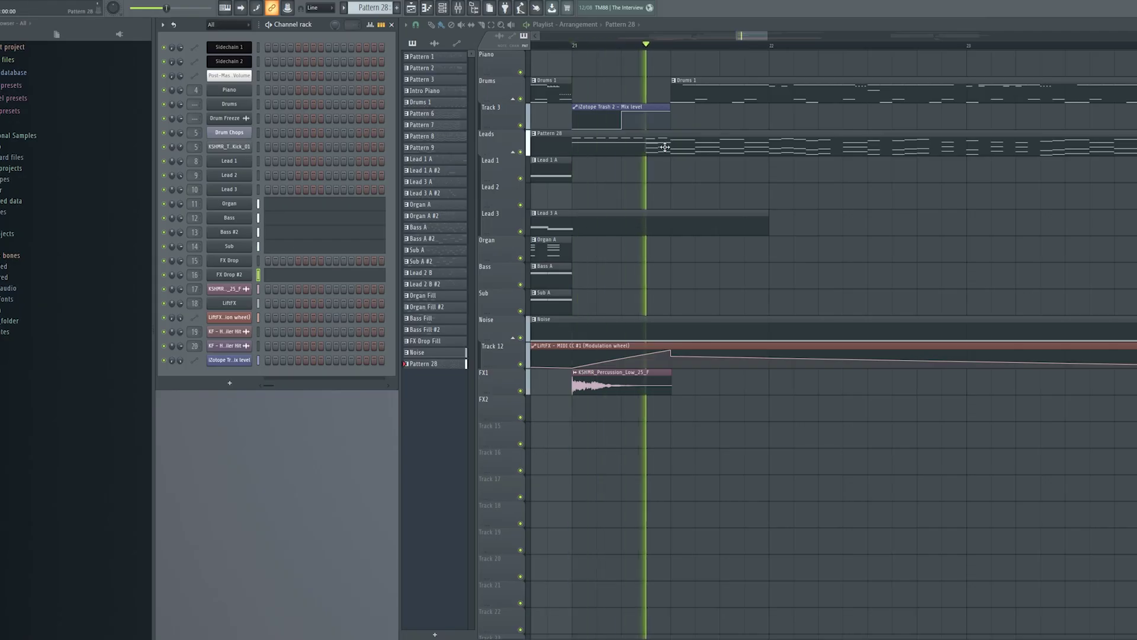
- Transpose the selected repeated-note line in Pattern 28's Sub part down one octave and deselect it
scroll(664, 147, down, 5)
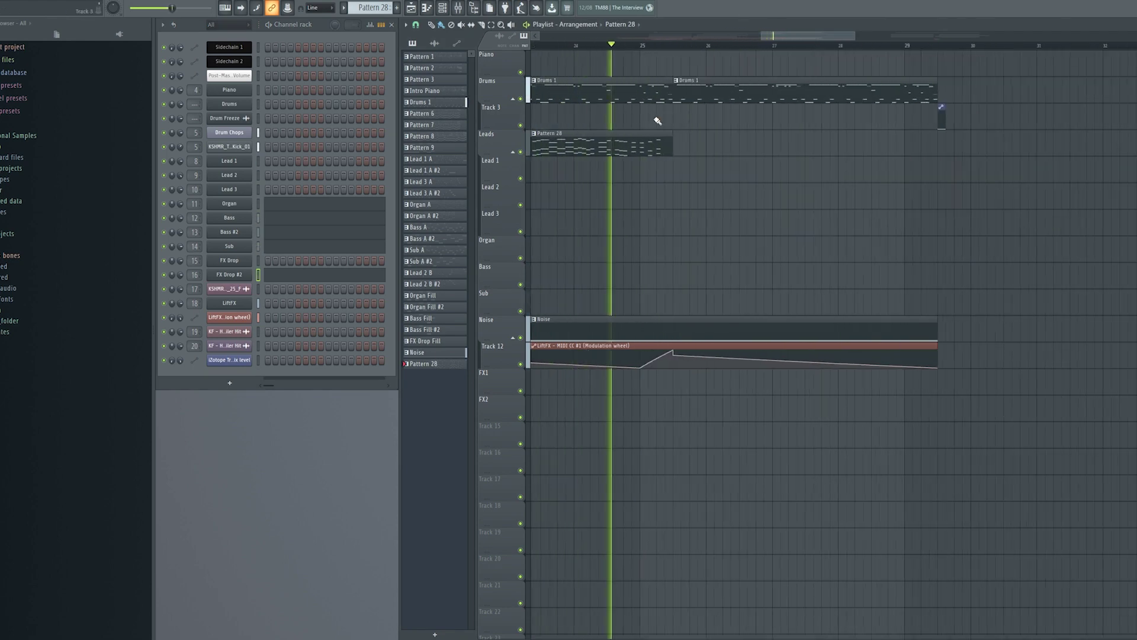
scroll(658, 121, down, 3)
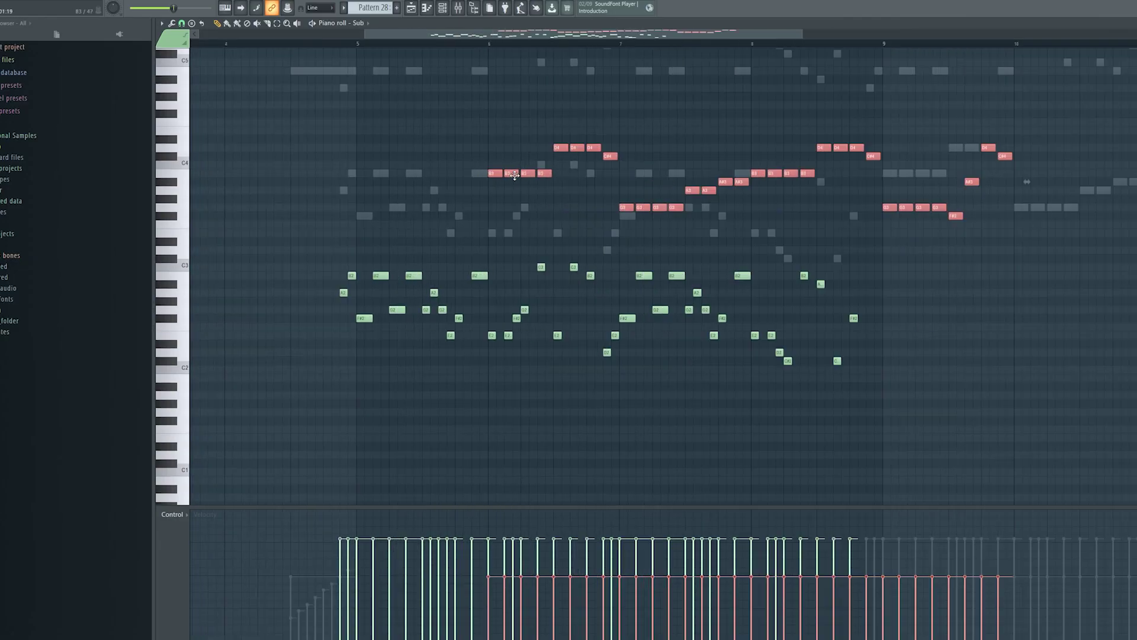
key(ctrl+Down)
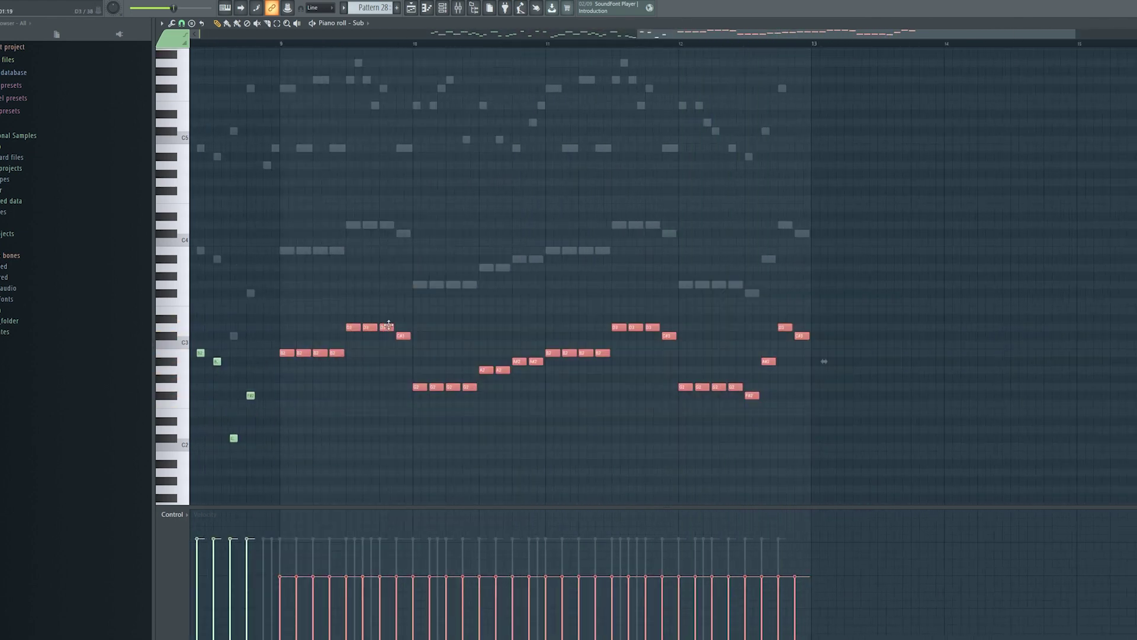
key(ctrl+d)
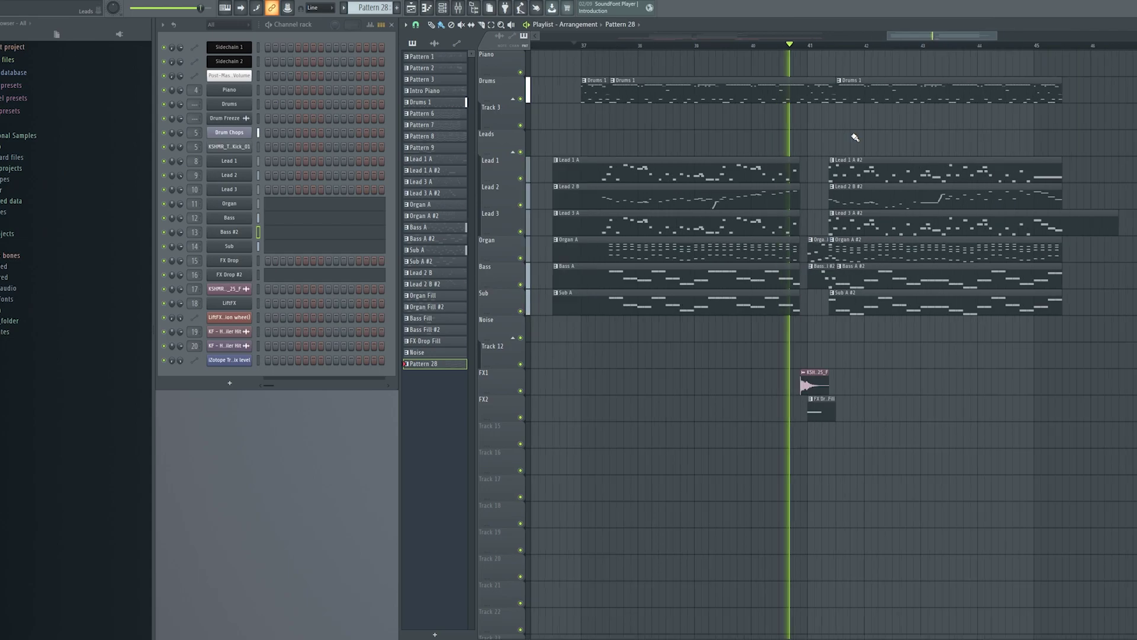
ctrl+scroll(853, 139, down, 3)
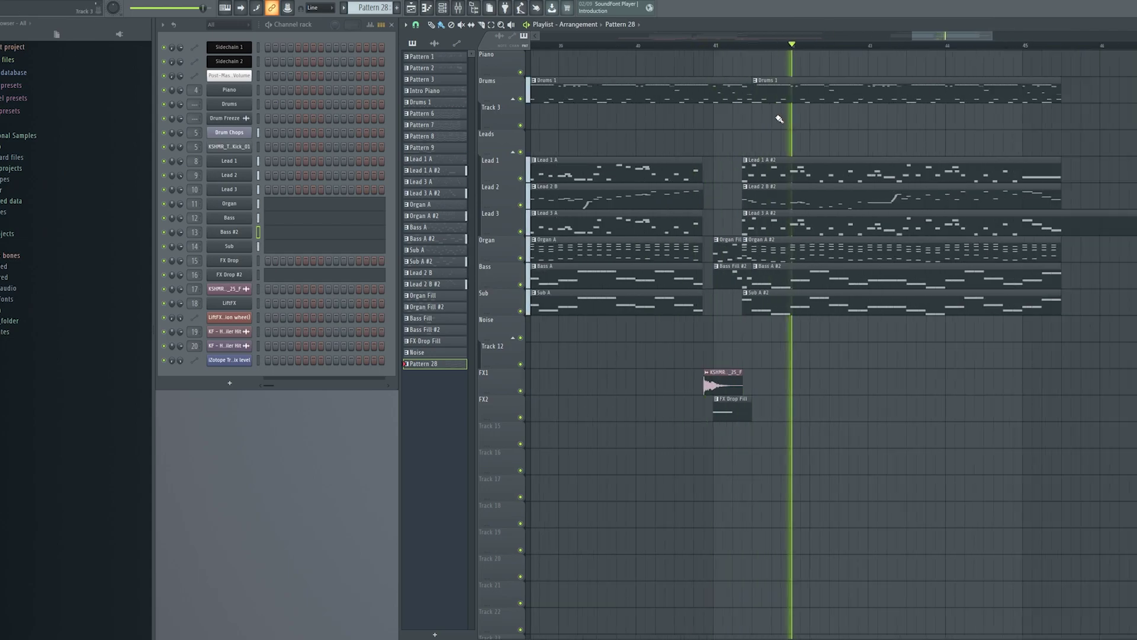
ctrl+scroll(736, 76, up, 3)
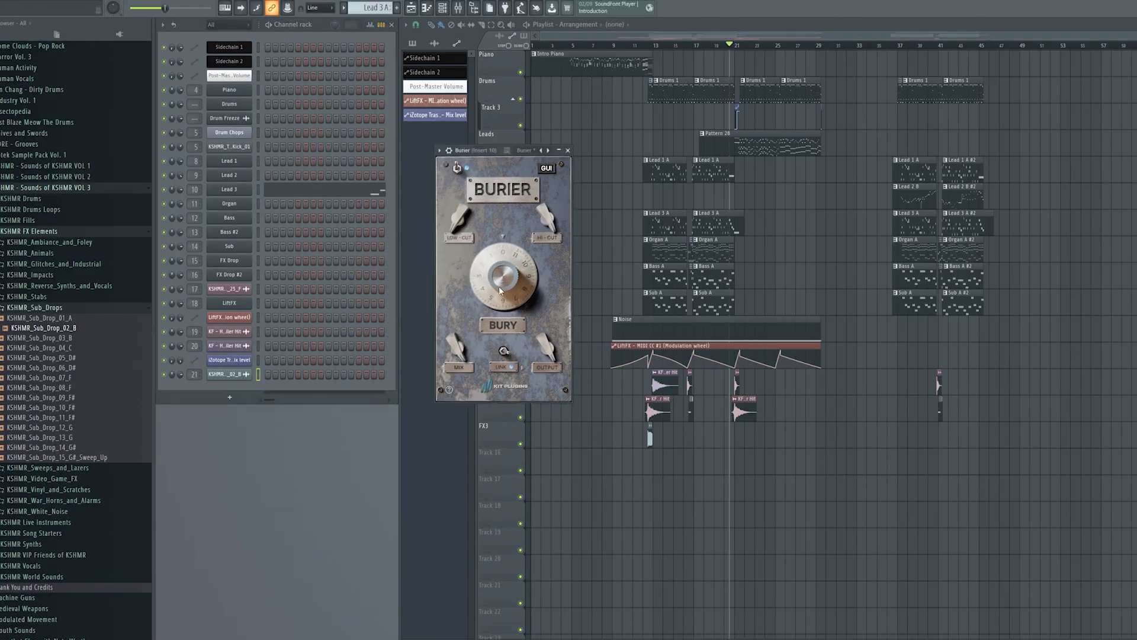
scroll(83, 343, up, 20)
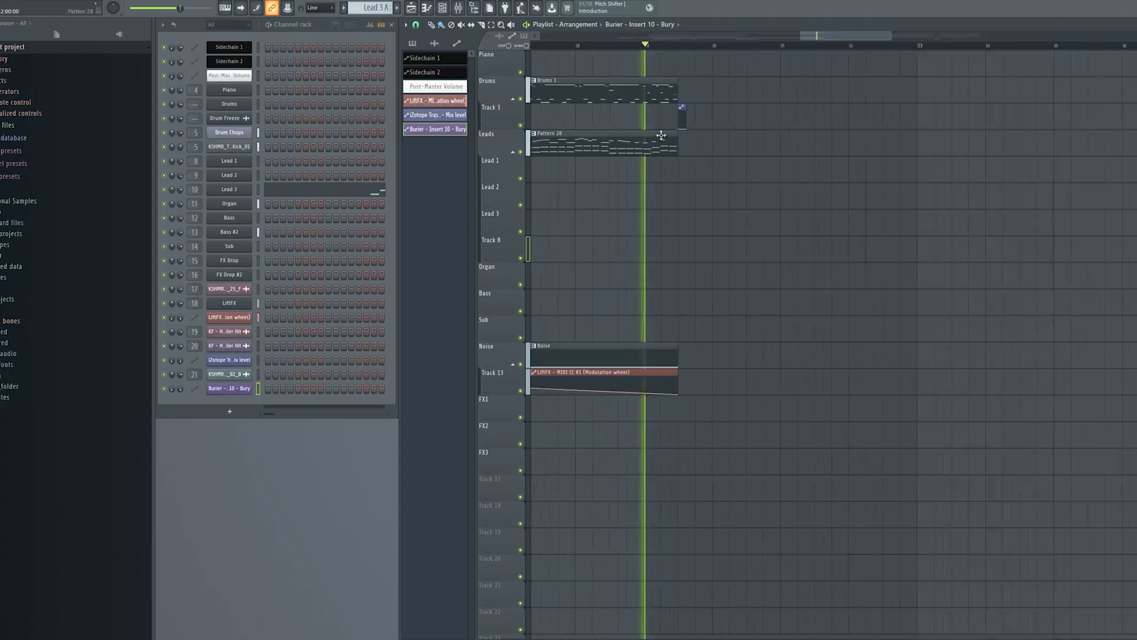
scroll(817, 42, down, 3)
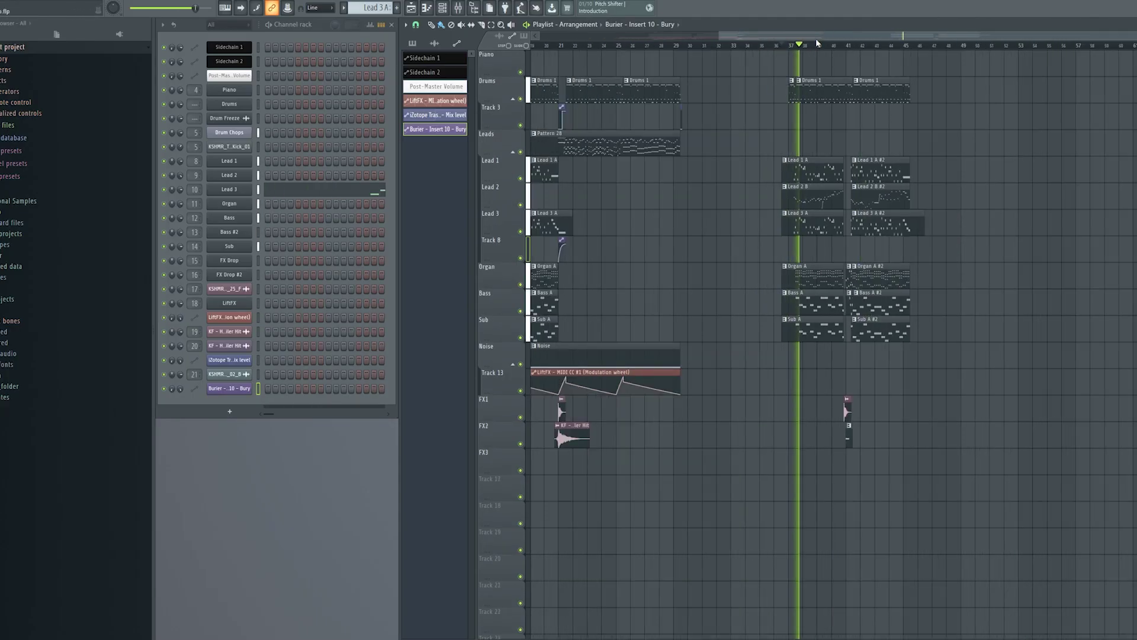
scroll(587, 290, up, 4)
scroll(605, 239, down, 6)
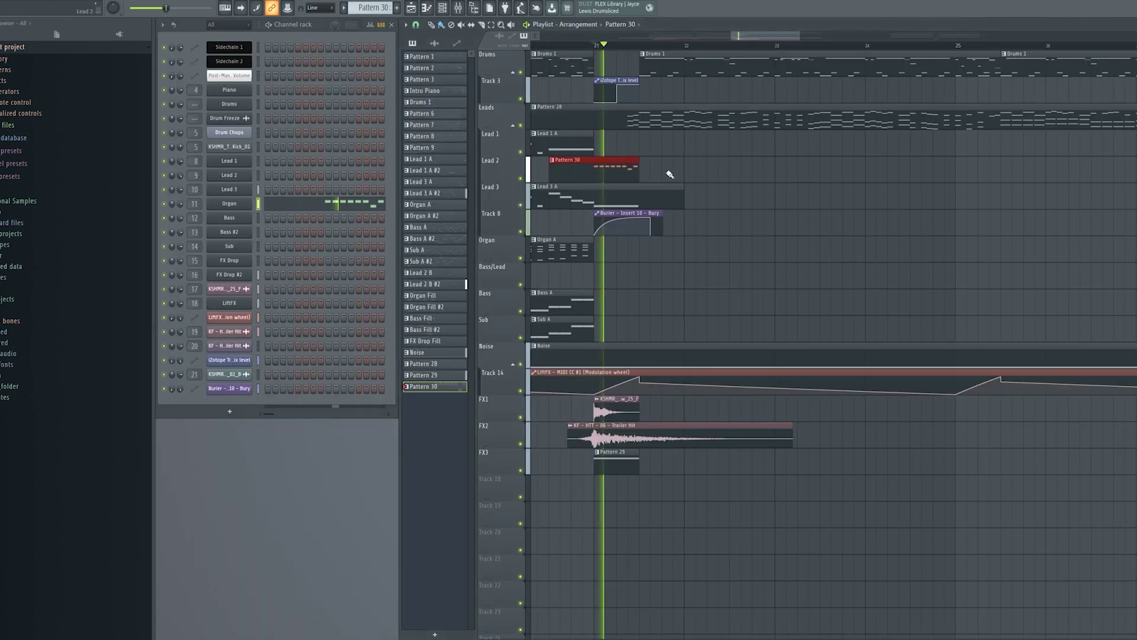
double_click(553, 242)
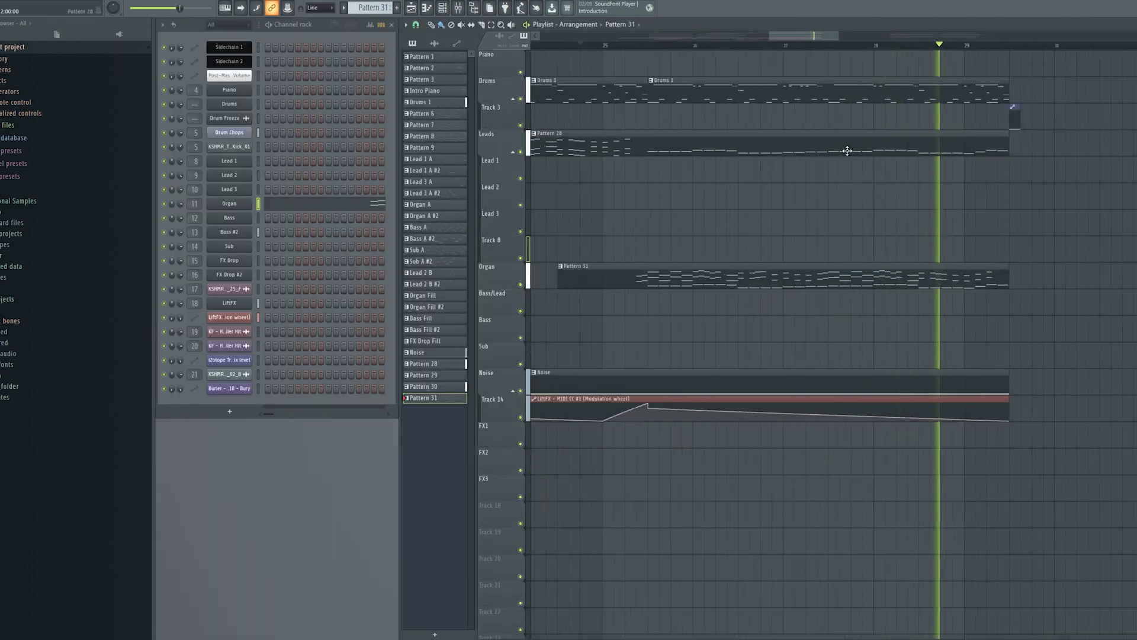
scroll(847, 151, up, 3)
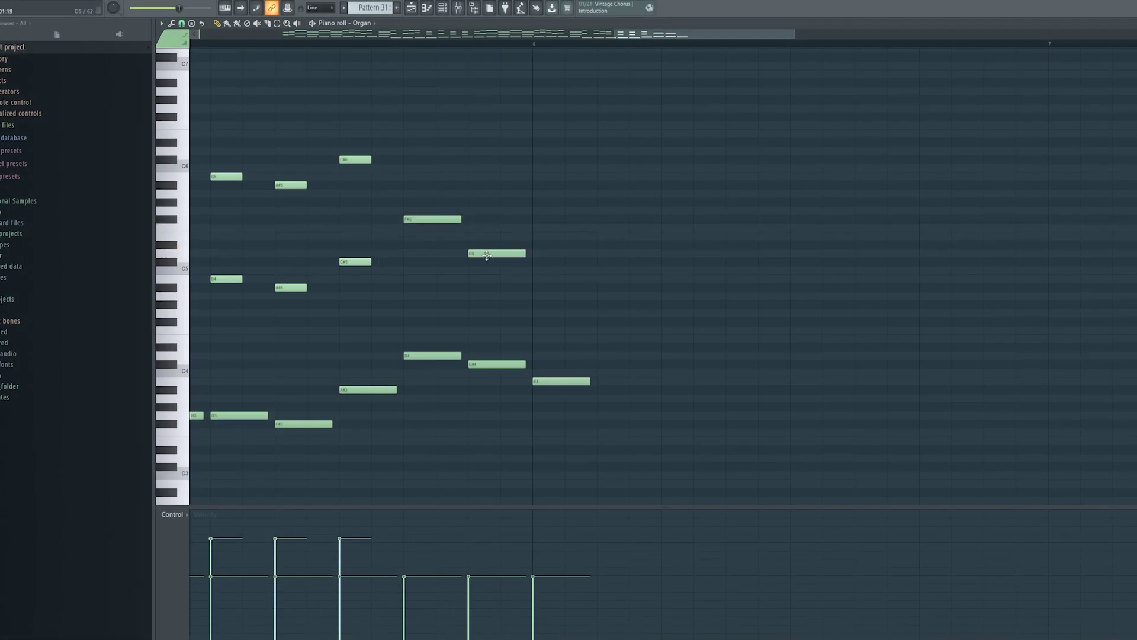
- Try harmonizing the last organ notes in Pattern 31, with middle notes F5 over C#4 and D5 over B3
drag(497, 235, 497, 226)
click(545, 219)
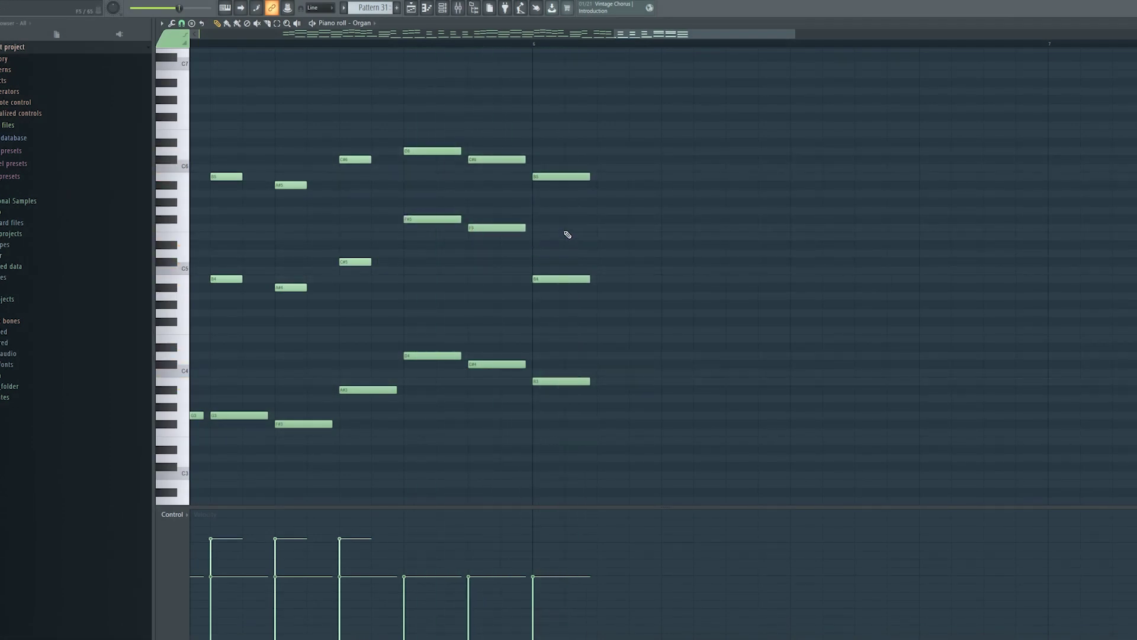
drag(555, 149, 555, 252)
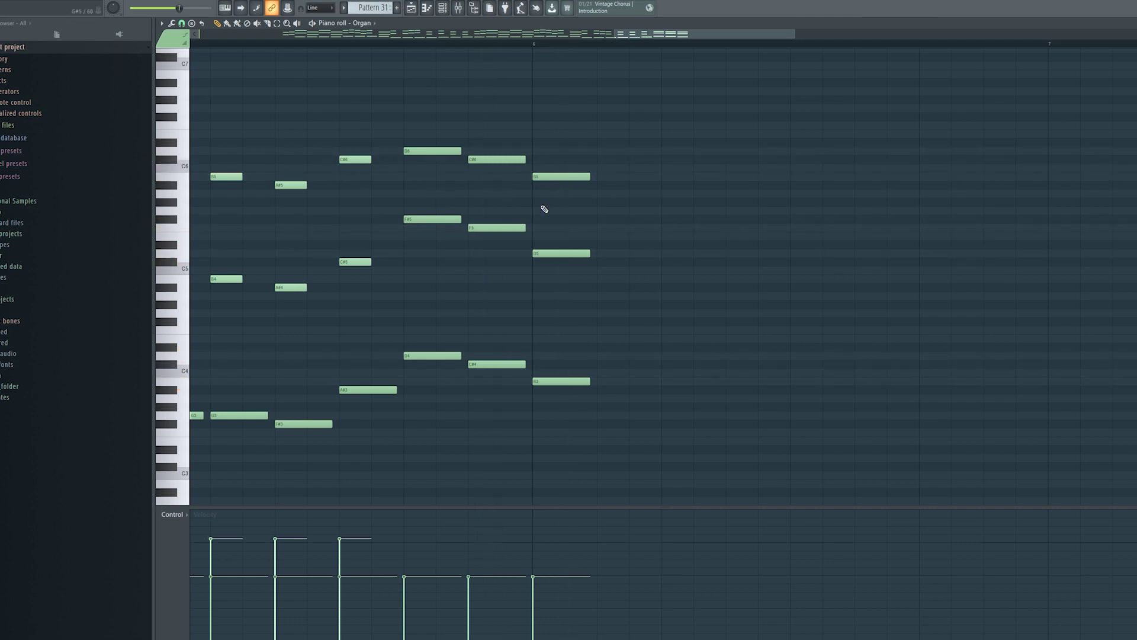
- Rework the harmony above the organ line's closing D4 and C#4 notes using F#5 and A#5
scroll(564, 191, down, 5)
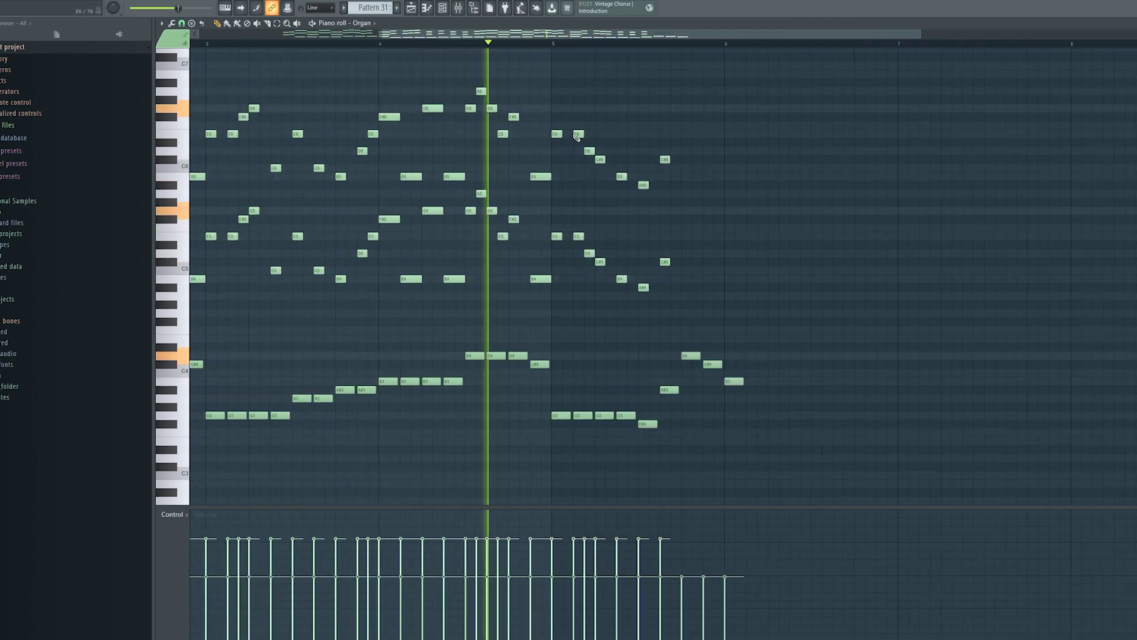
scroll(612, 175, up, 4)
mouse_move(484, 177)
mouse_down()
mouse_move(589, 177)
mouse_move(428, 178)
mouse_up()
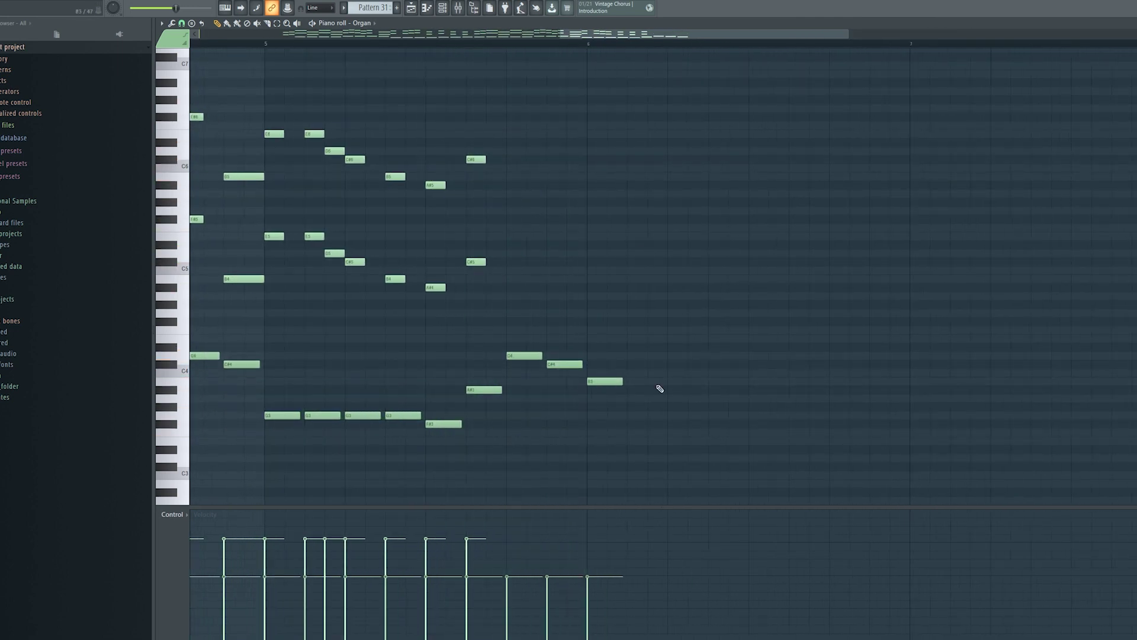
drag(700, 360, 664, 355)
key(ctrl+z)
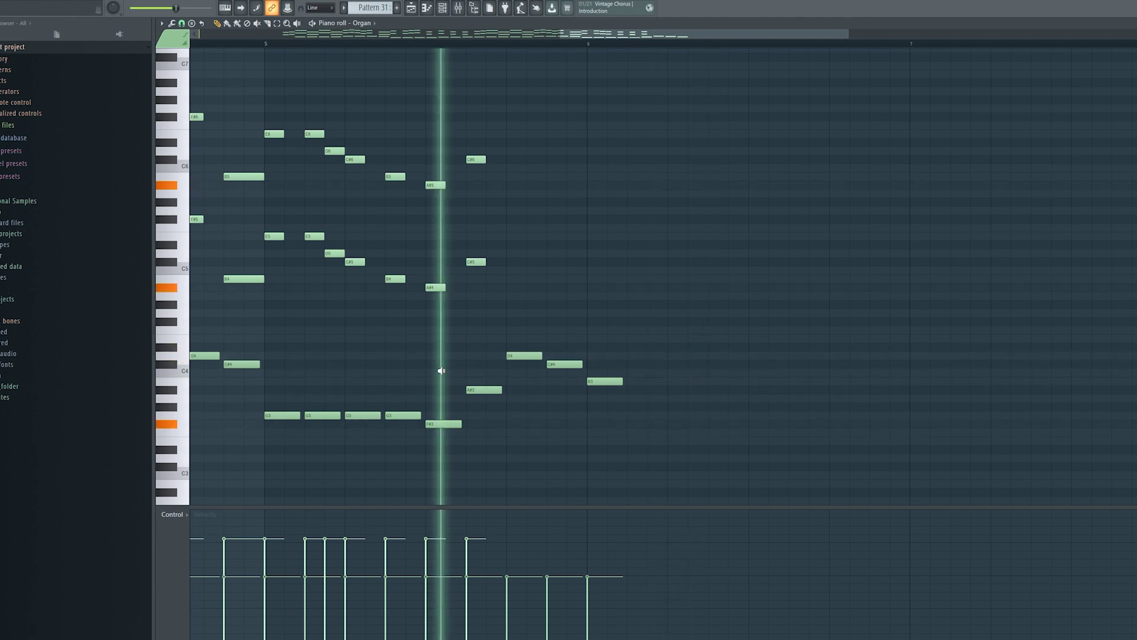
drag(441, 296, 521, 266)
scroll(499, 266, up, 2)
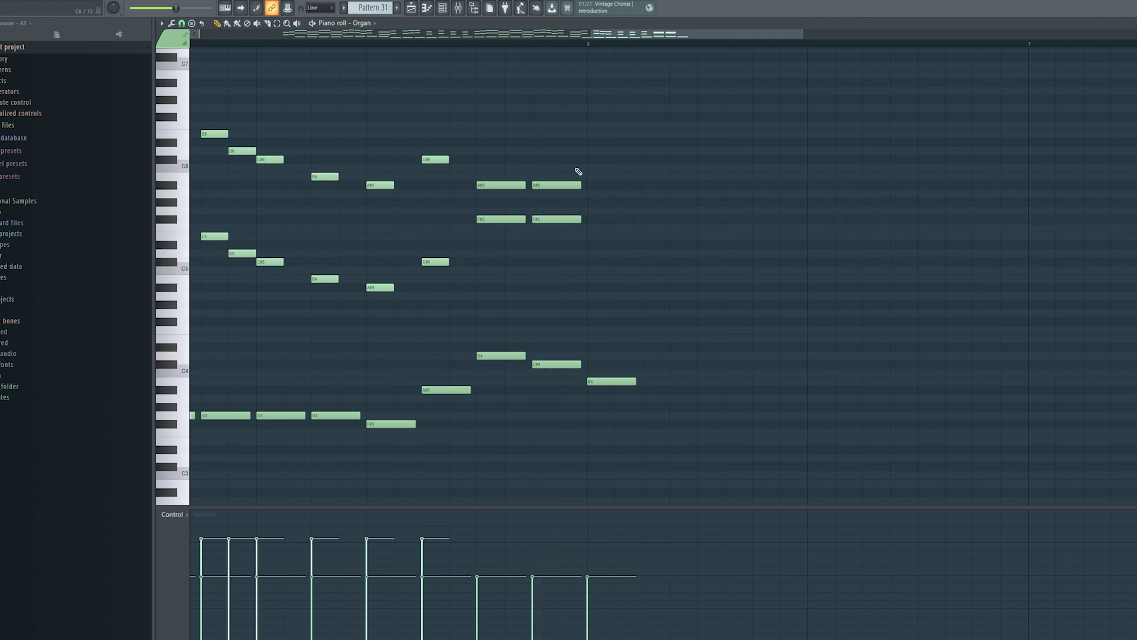
- Play back the edited organ ending and move the playlist playback position to just after bar 25
key(space)
scroll(552, 122, up, 2)
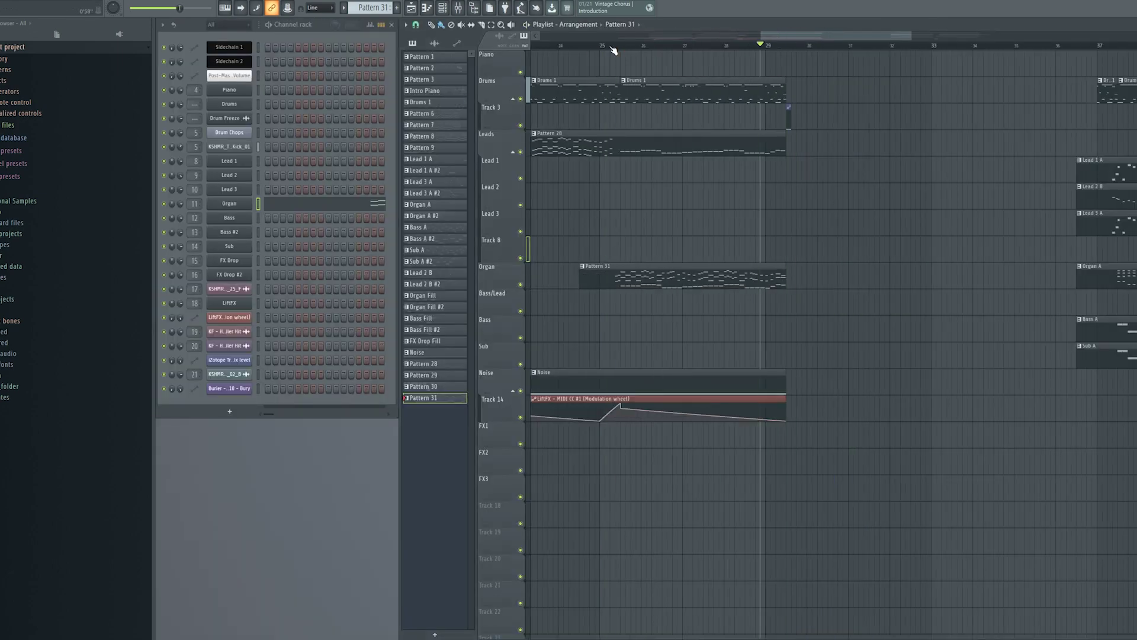
click(613, 48)
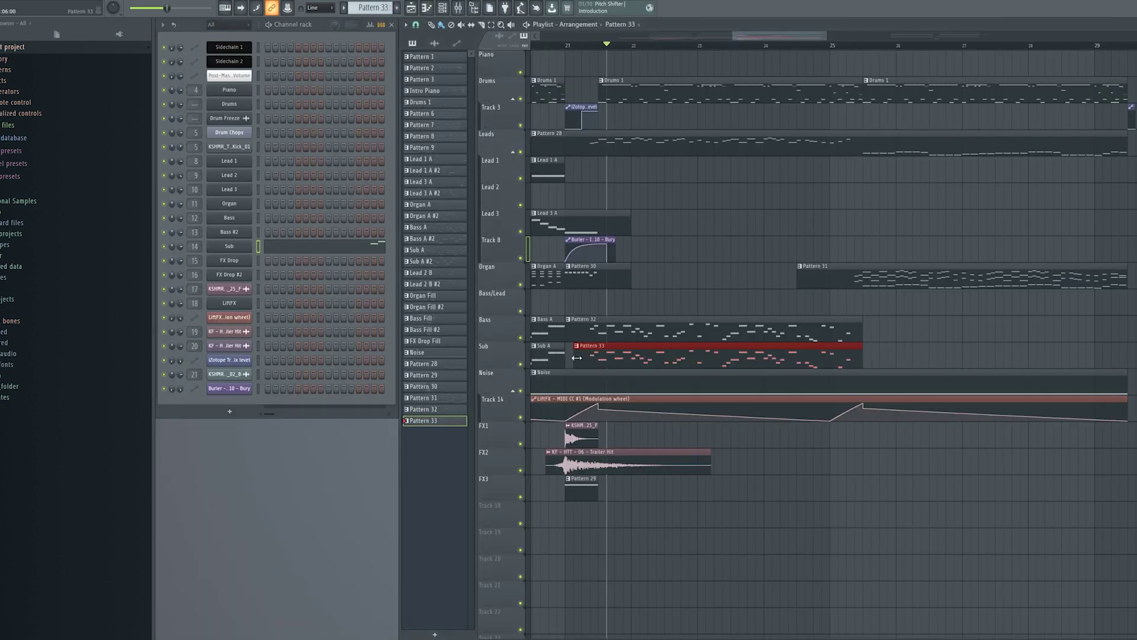
- Move the Pattern 28 clip from the Leads track to the Bass/Lead track
drag(641, 142, 701, 302)
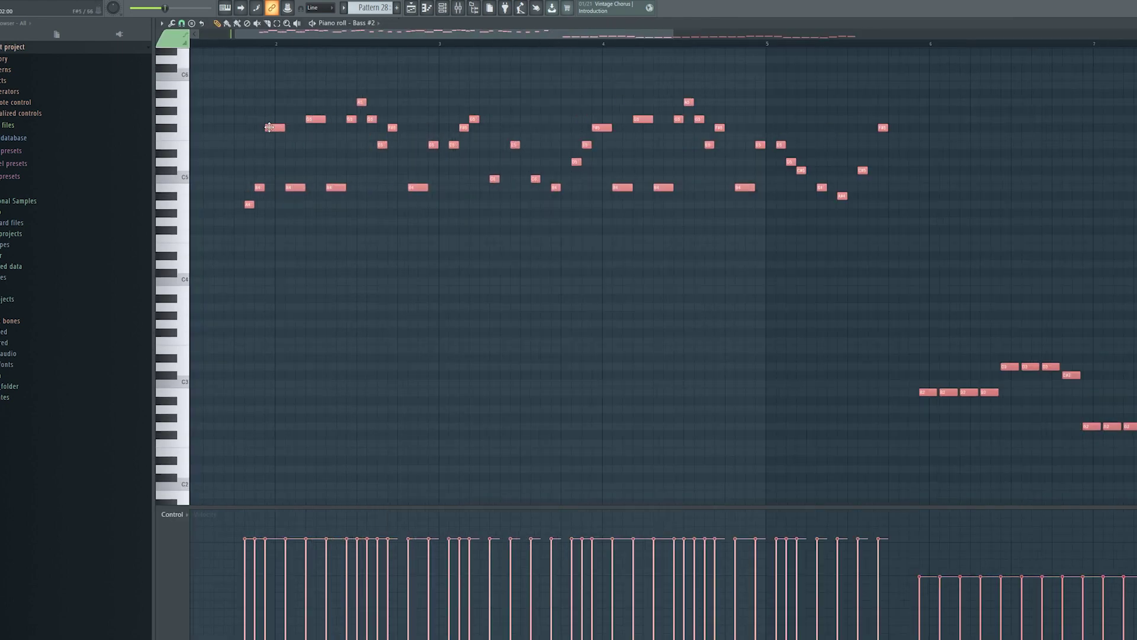
scroll(269, 128, down, 3)
key(F7)
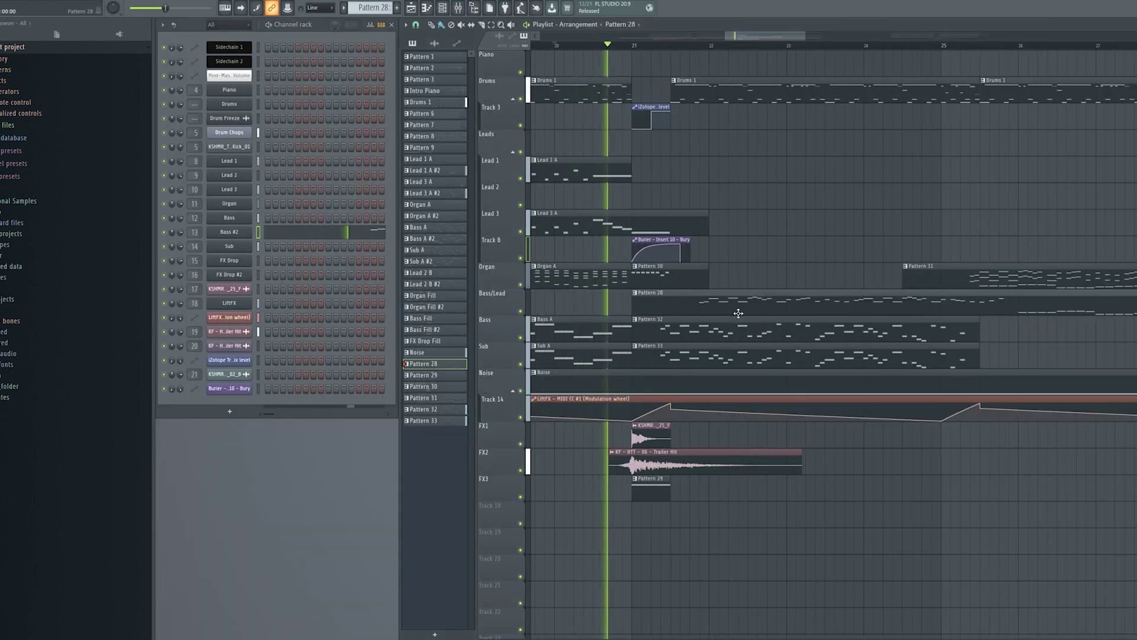
- In Pattern 31's organ part, copy the last three low notes, A#3, D4 and C#4, and paste them
scroll(826, 236, down, 3)
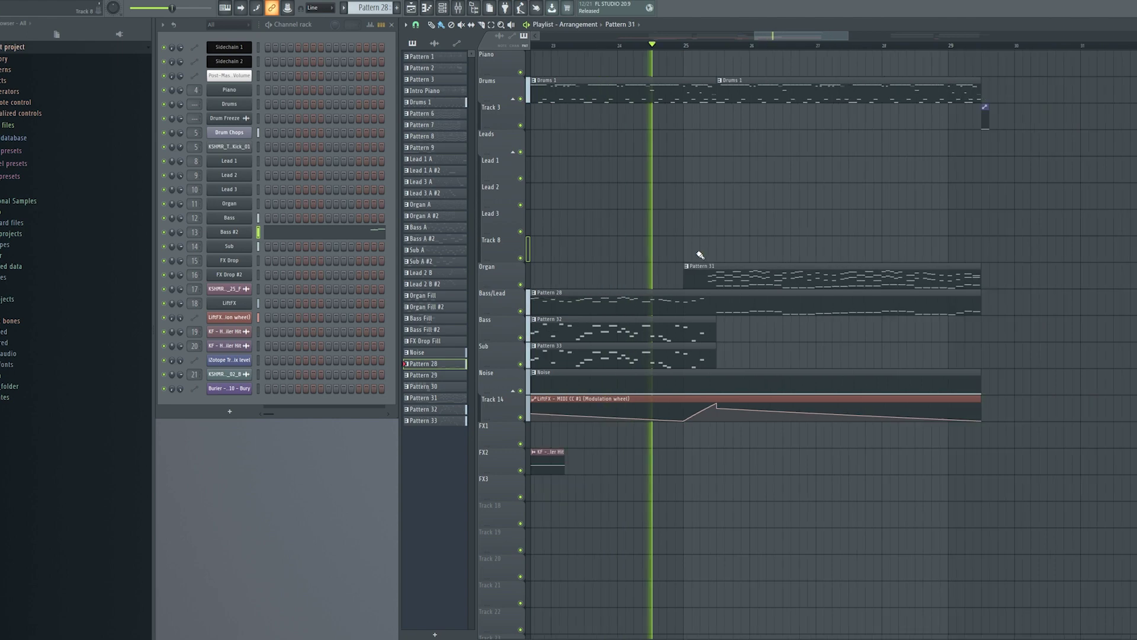
scroll(780, 163, up, 3)
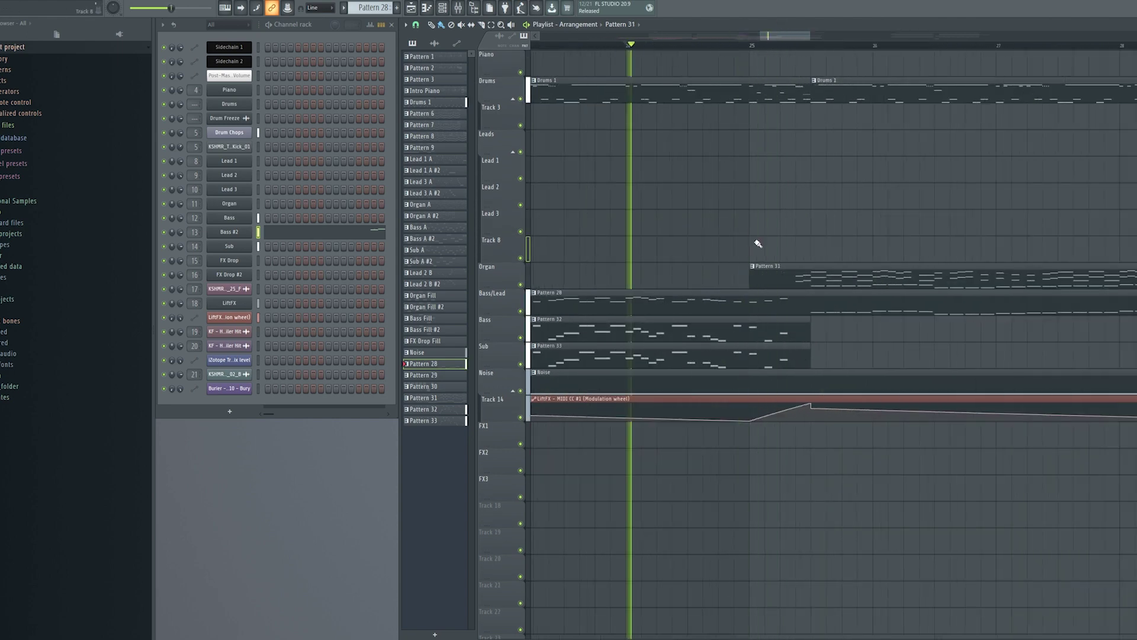
key(F7)
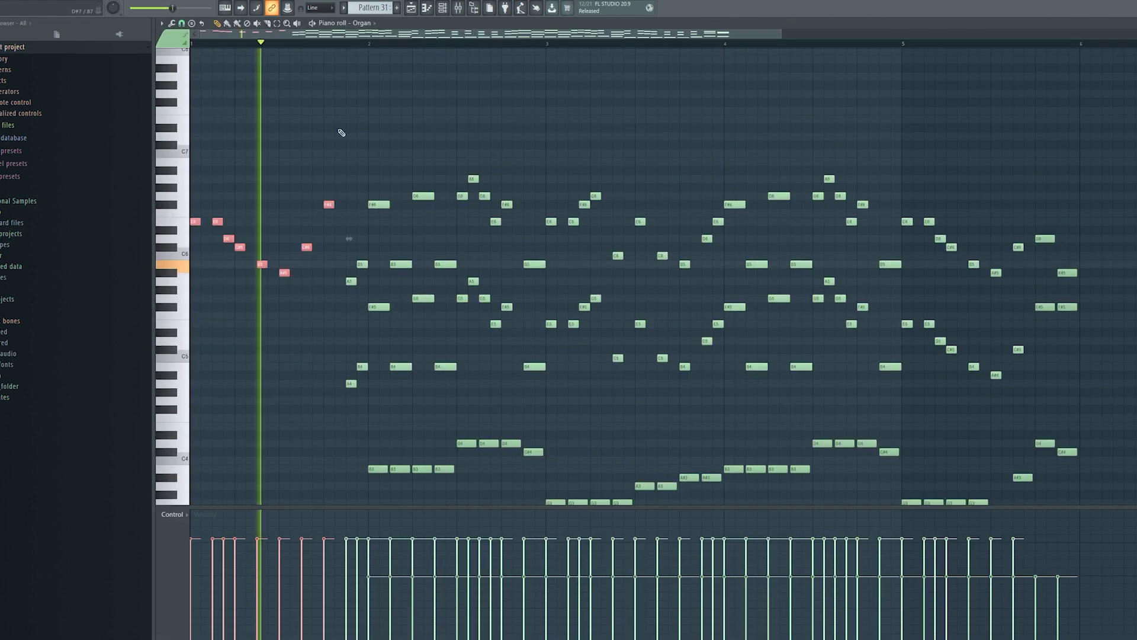
scroll(219, 319, down, 3)
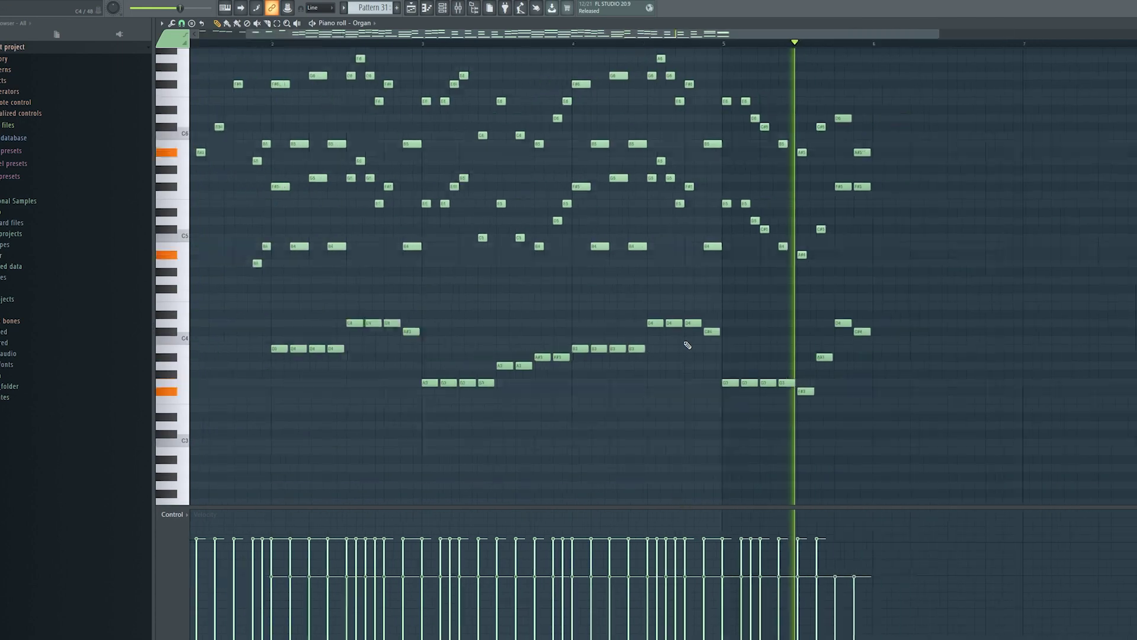
drag(817, 325, 894, 426)
key(ctrl+c)
key(ctrl+v)
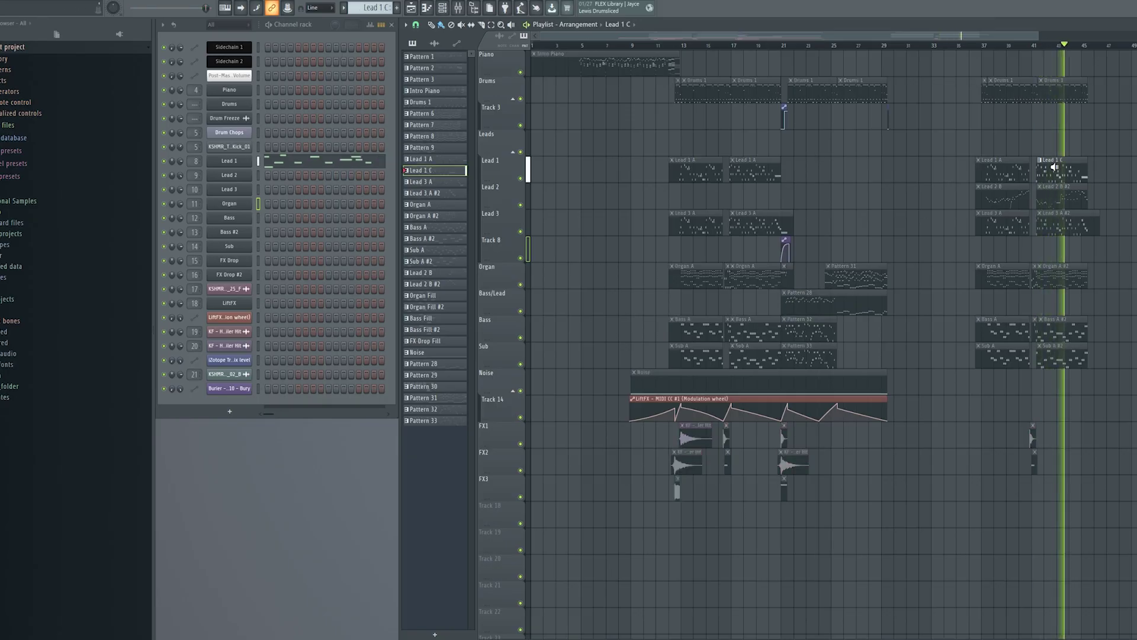
- Rename the patterns by part and section, including Pattern 32 as FX Drop Fill 2, and group the pattern list by instrument
double_click(431, 285)
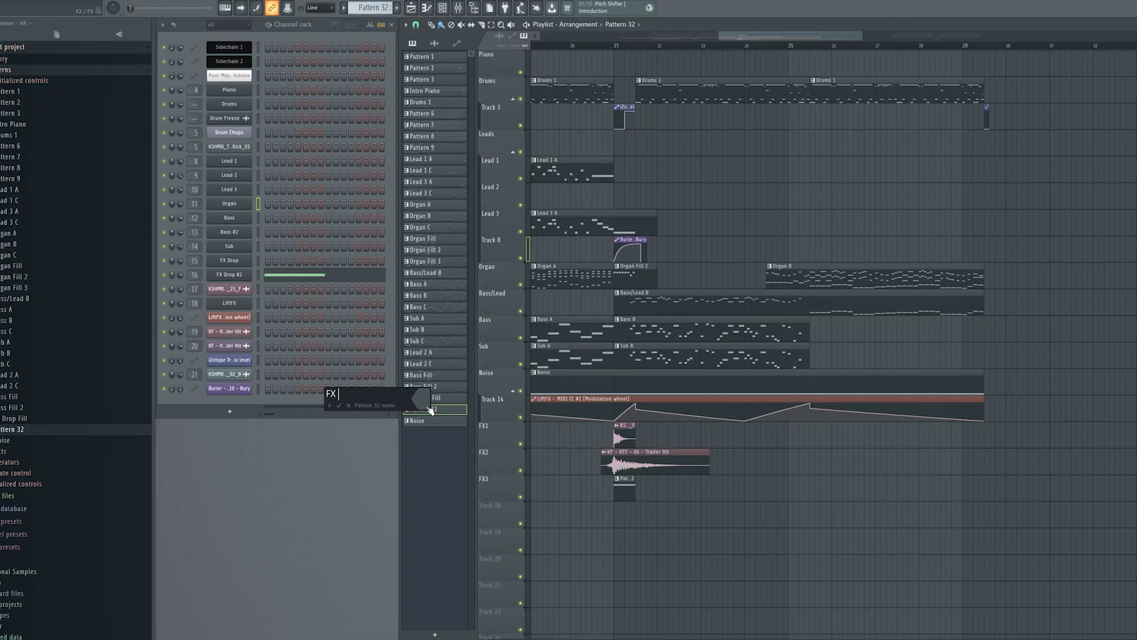
click(642, 45)
key(space)
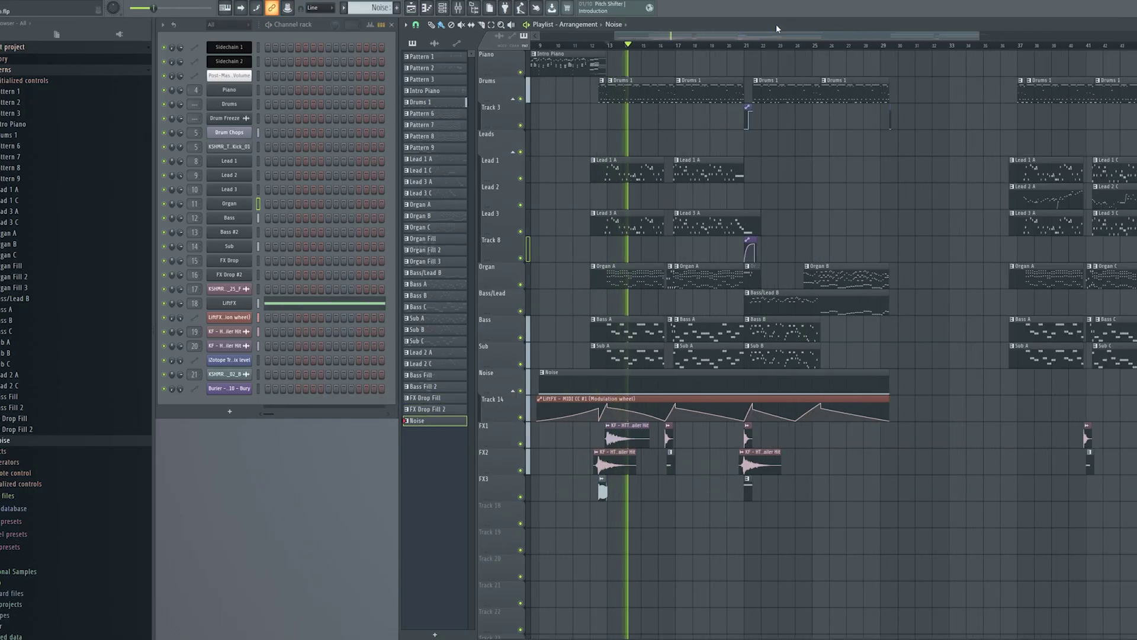
click(434, 353)
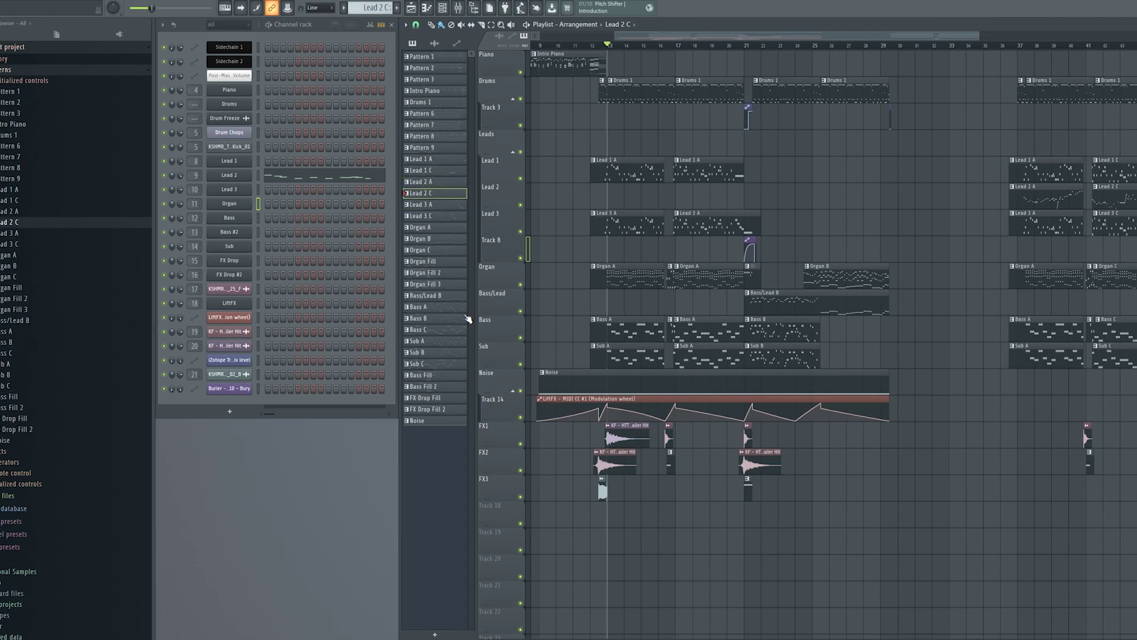
click(441, 366)
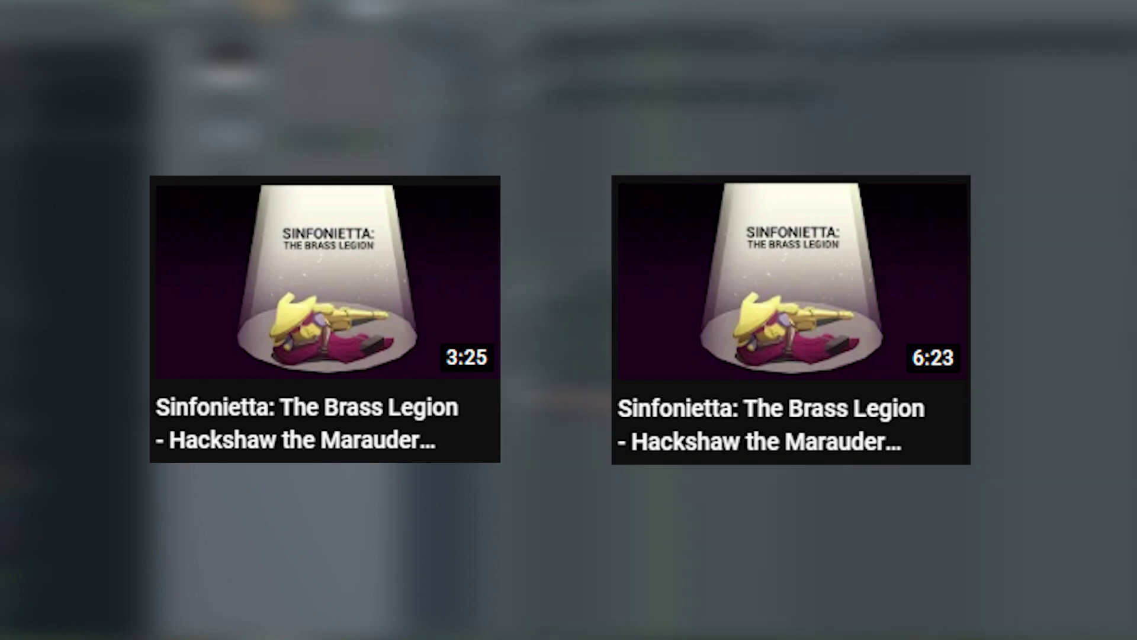
scroll(660, 177, up, 3)
scroll(919, 112, down, 3)
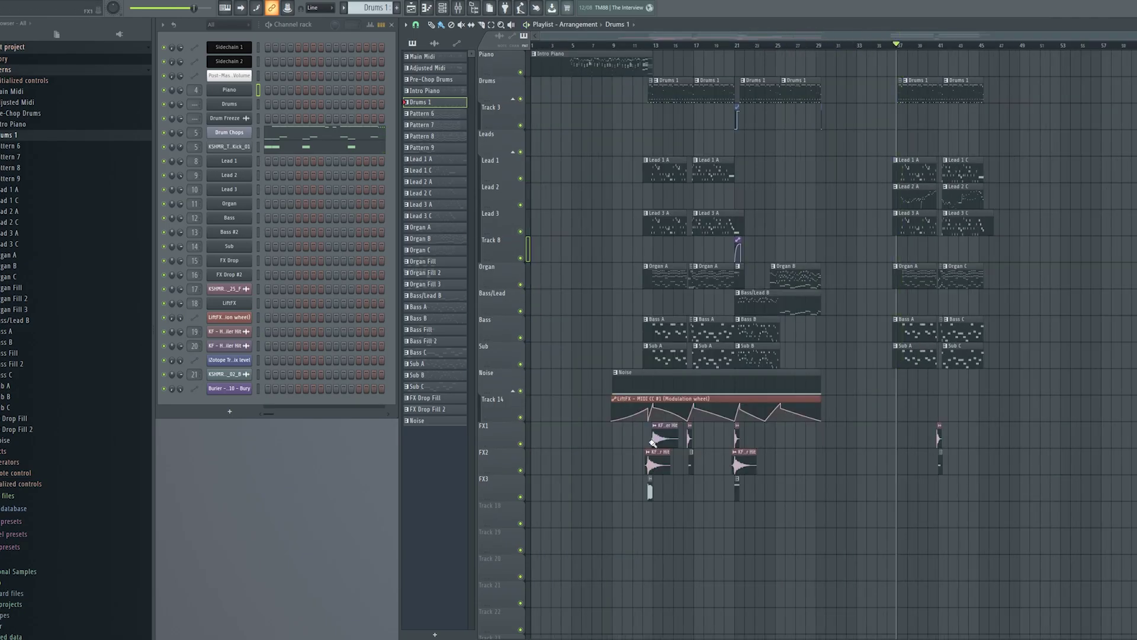
- Place the KSHMR_Sub_Drop_02_B clip on the FX3 track where the first drop ends, and rename the Bass #2 channel Bass/Lead
click(823, 488)
scroll(805, 183, up, 5)
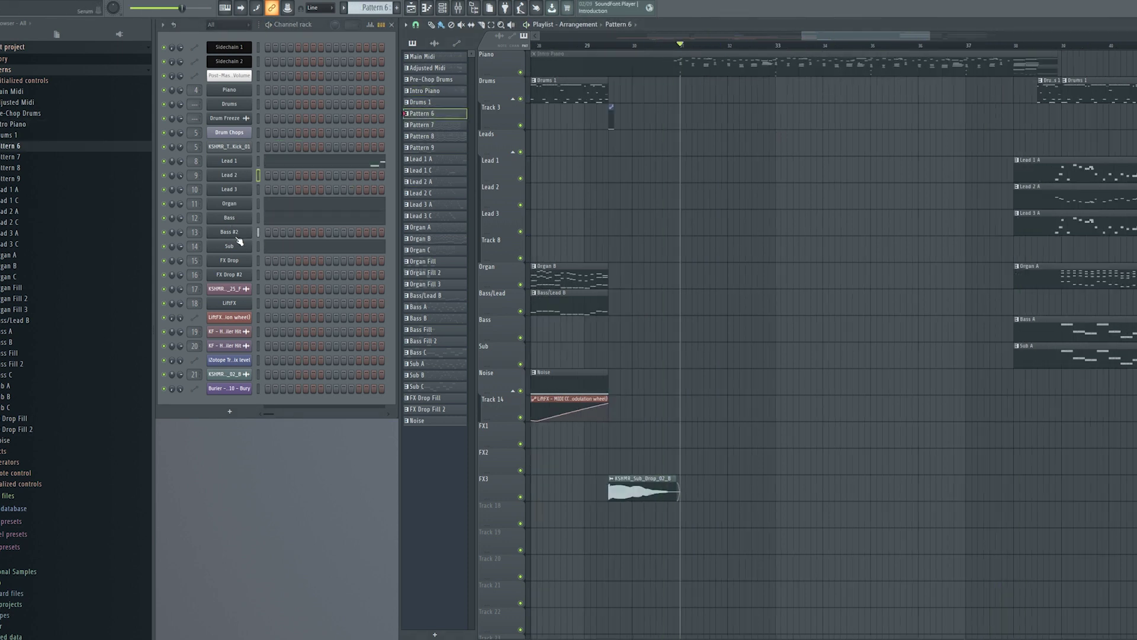
text(ead)
key(Return)
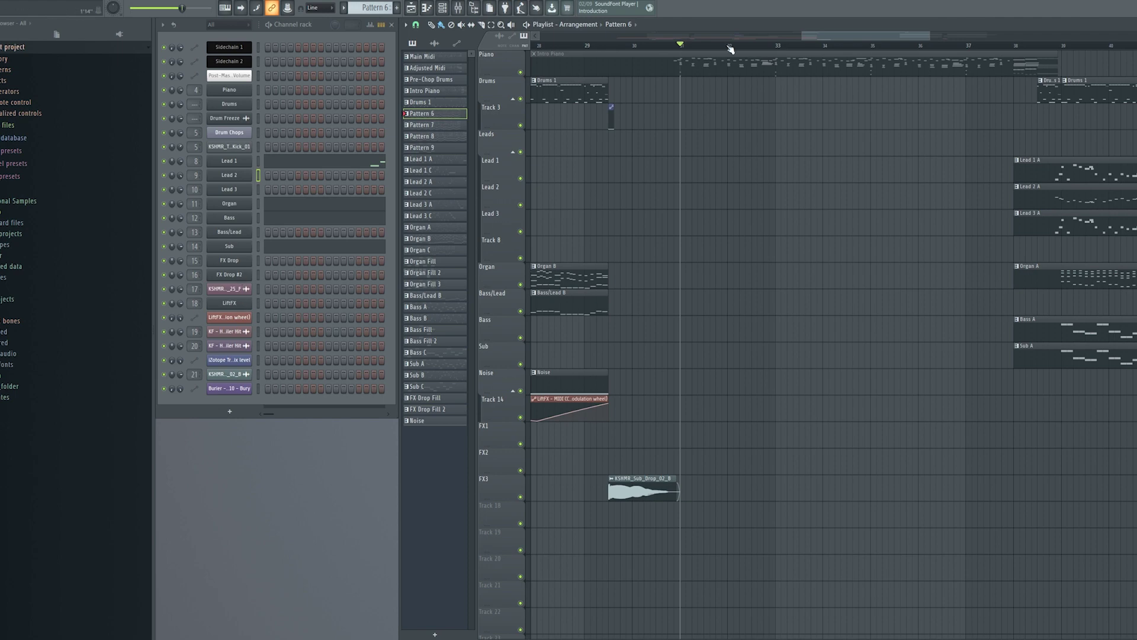
- Add a Massive X instrument channel and audition its Bowed Strings presets, from Aldente Hollywood and Bow Squad to Quartet Time
click(244, 413)
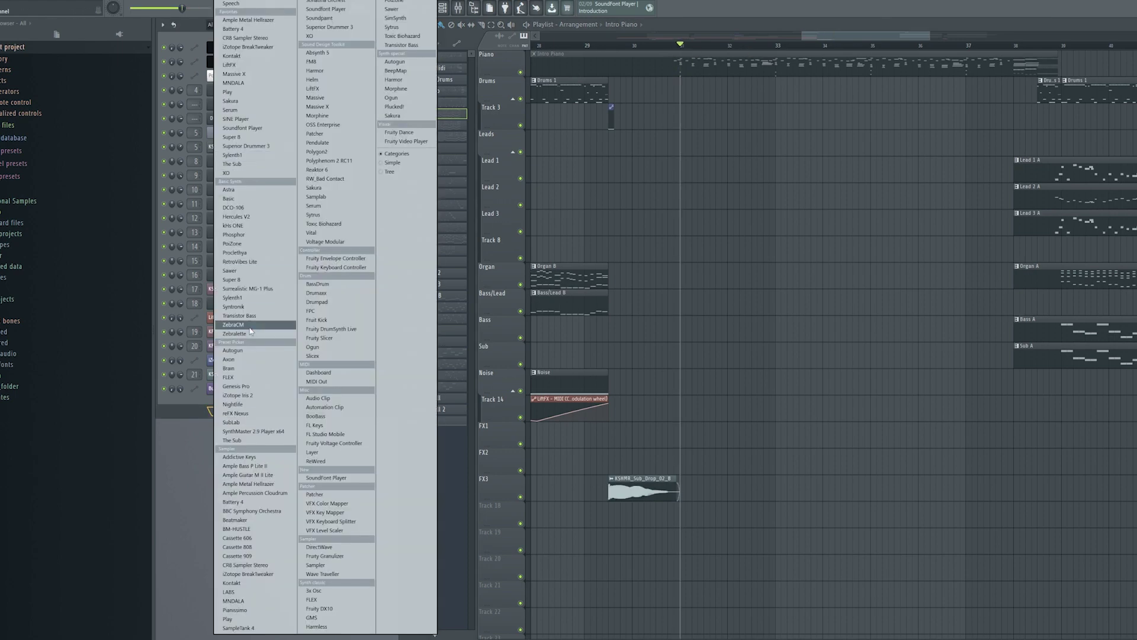
click(234, 74)
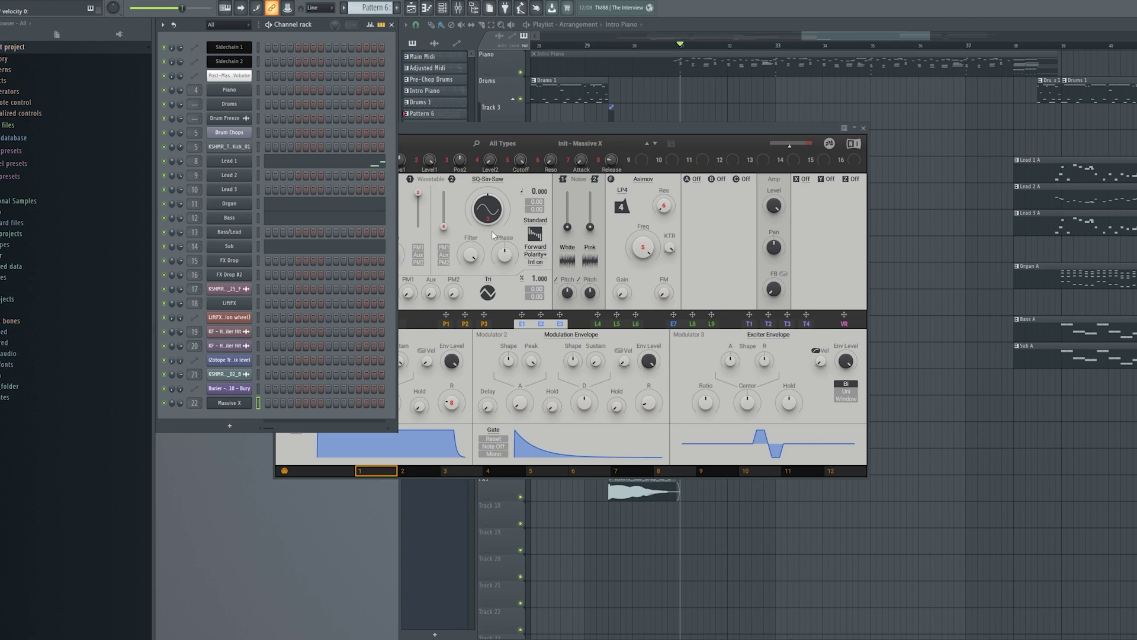
click(497, 306)
click(568, 170)
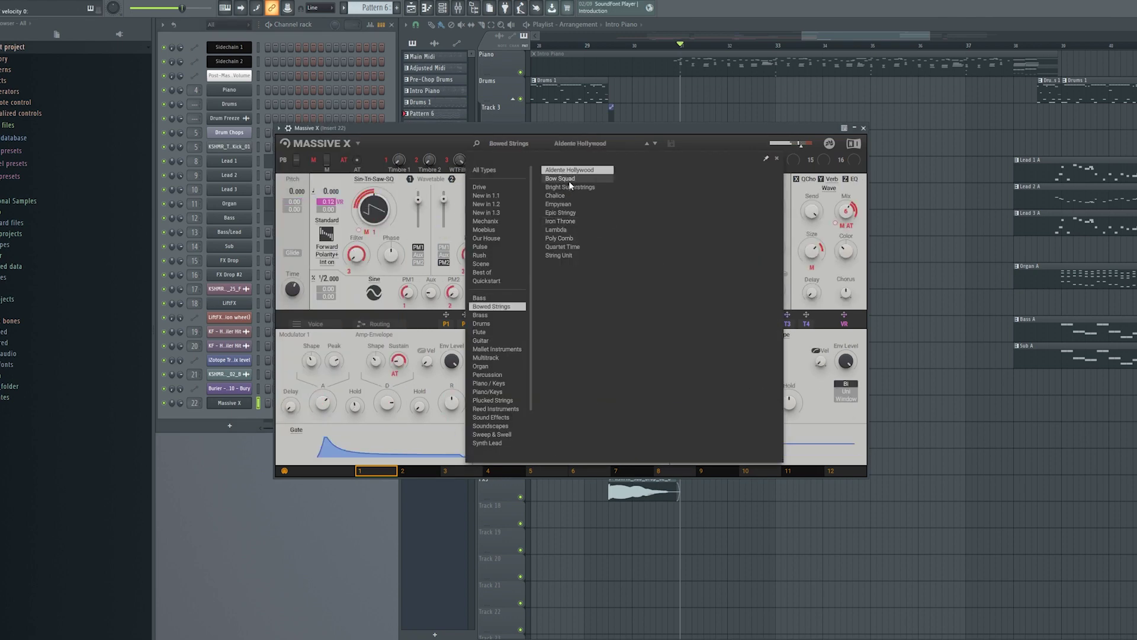
click(569, 179)
click(580, 208)
click(571, 238)
click(575, 246)
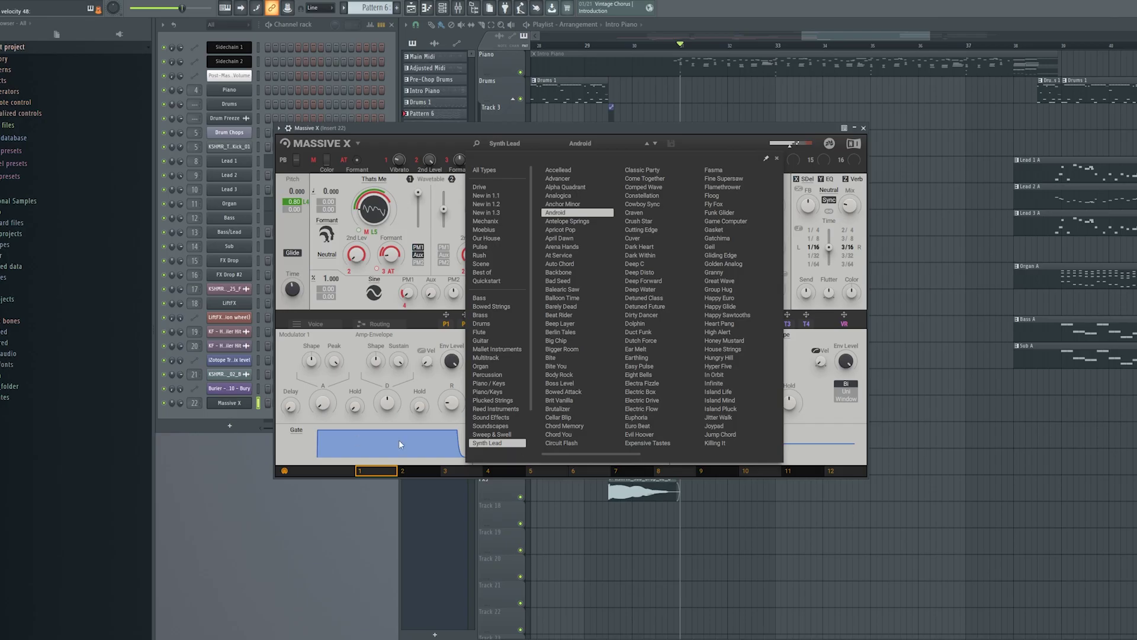
- Audition Synth Lead presets in Massive X, including Bad Seed, Backbone, Balearic Saw, Beep Layer and Easy Pulse
click(568, 264)
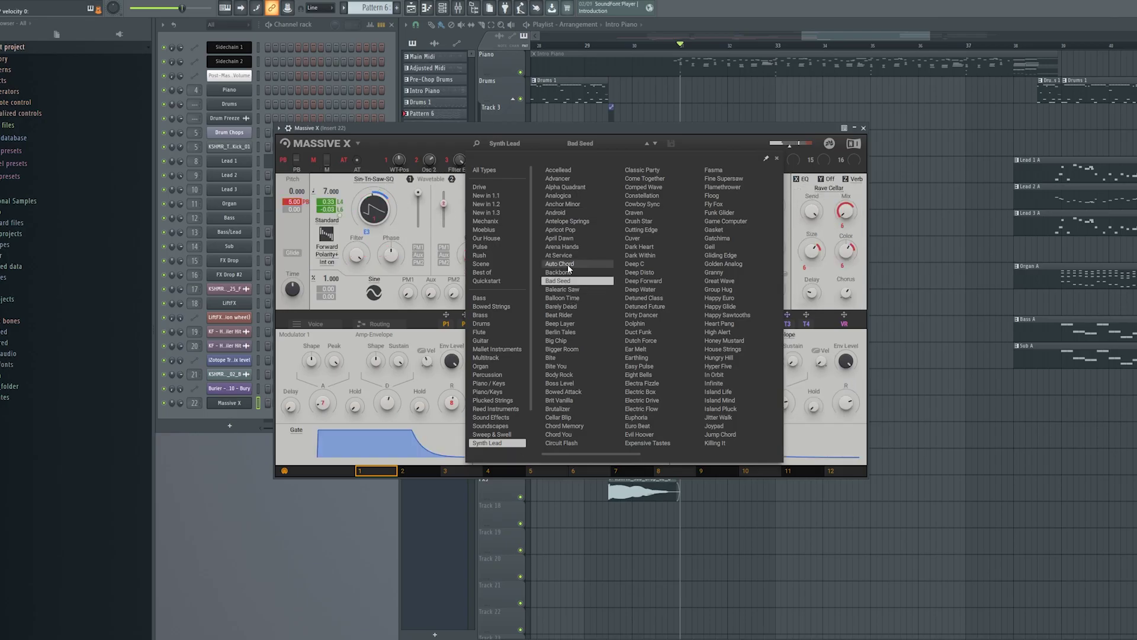
click(566, 275)
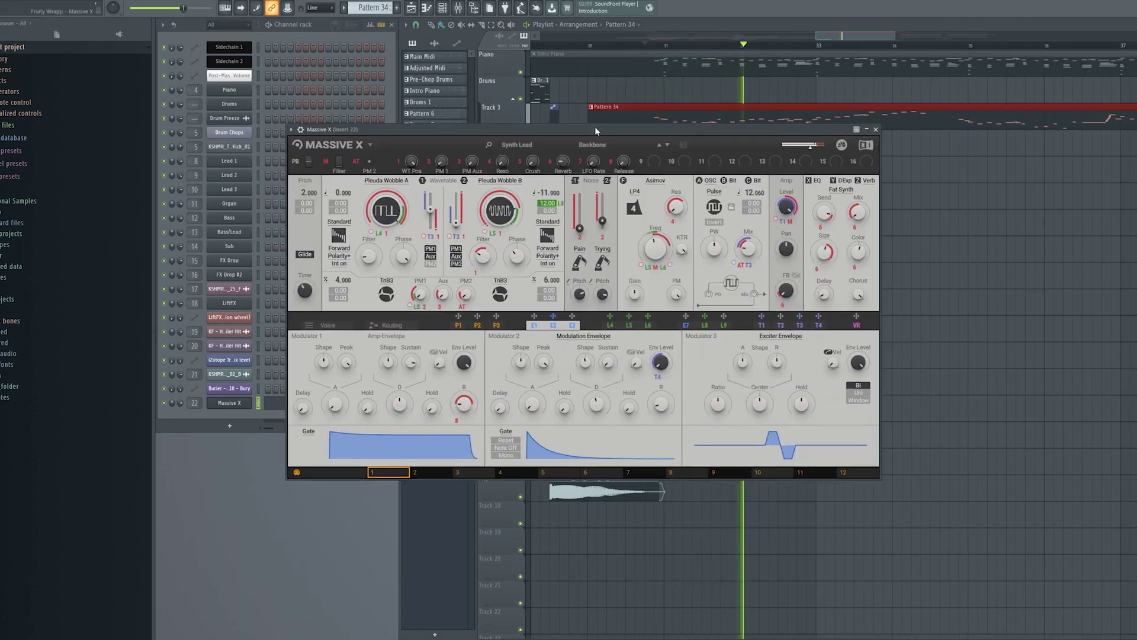
click(584, 152)
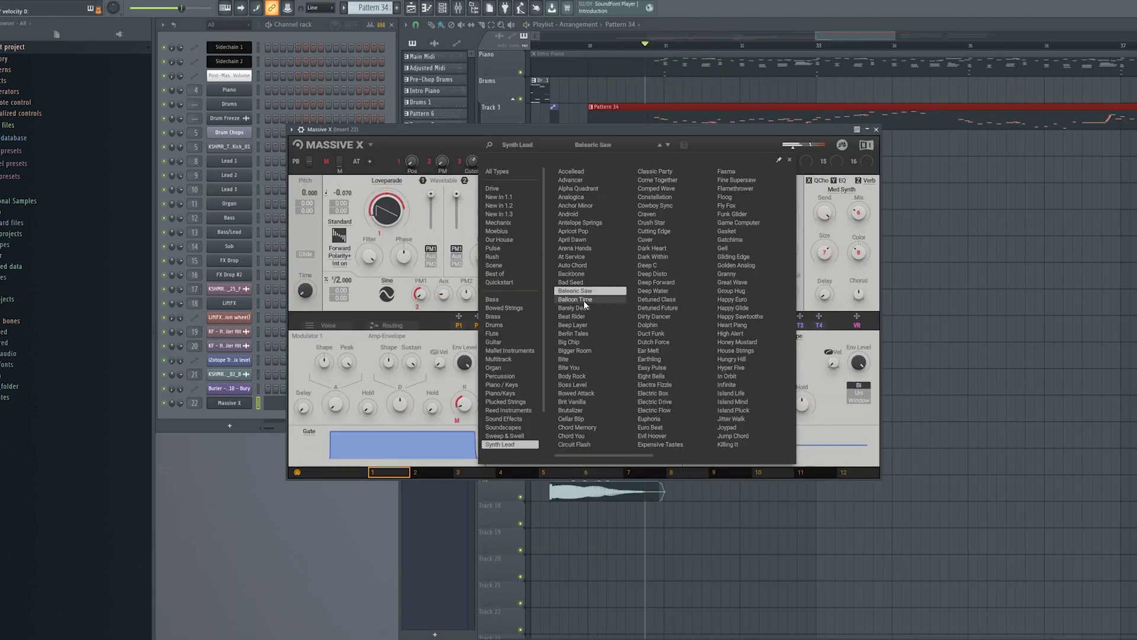
click(659, 151)
drag(651, 140, 637, 139)
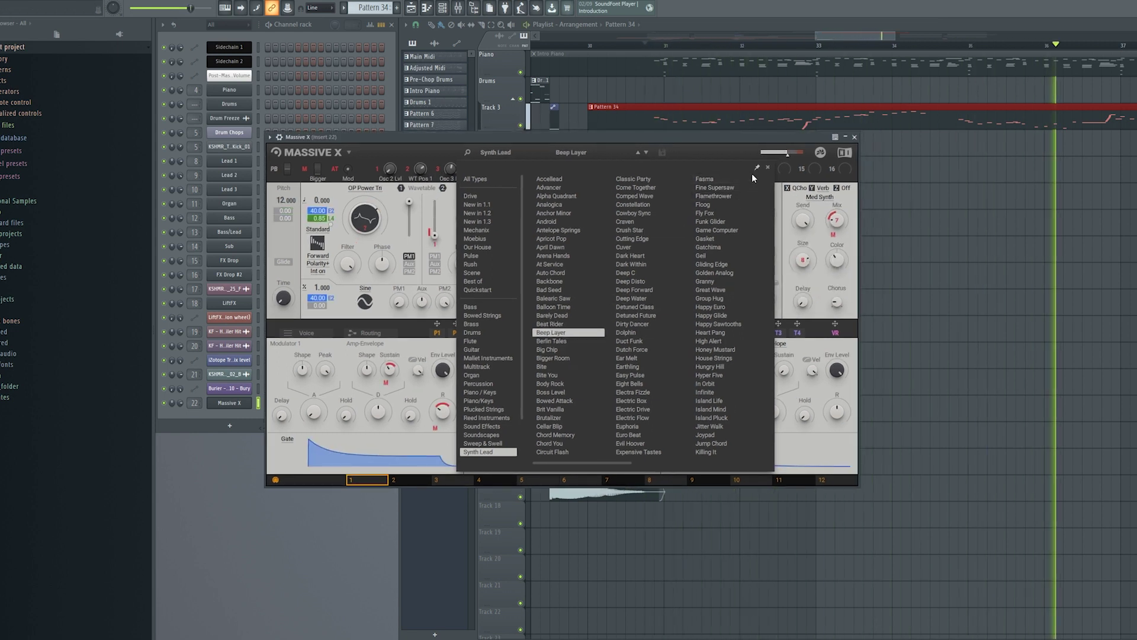
click(557, 358)
click(619, 383)
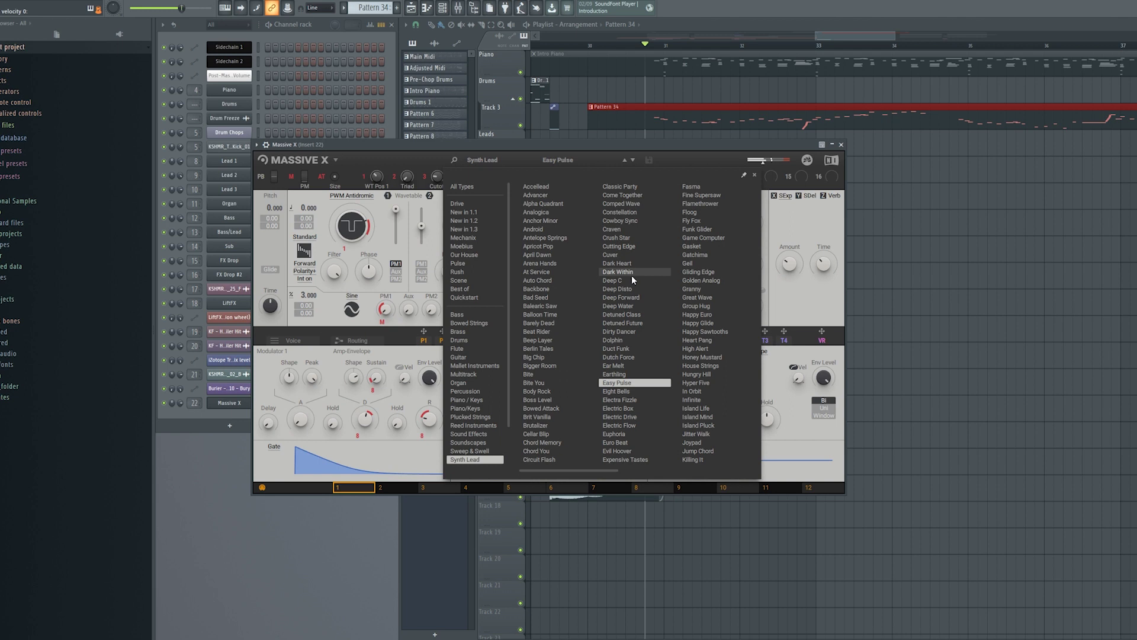
- Compare more Synth Lead presets, including Deep Water, and load Crush Star in Massive X
click(619, 348)
click(619, 340)
click(622, 323)
click(622, 272)
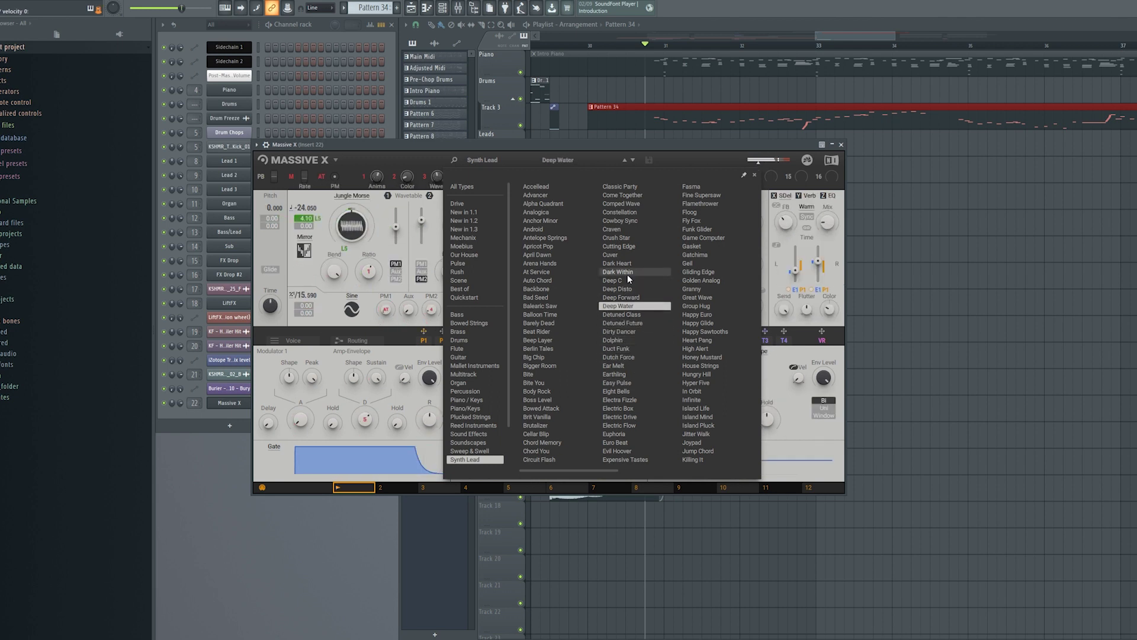
click(622, 254)
click(619, 238)
click(558, 160)
drag(537, 145, 573, 156)
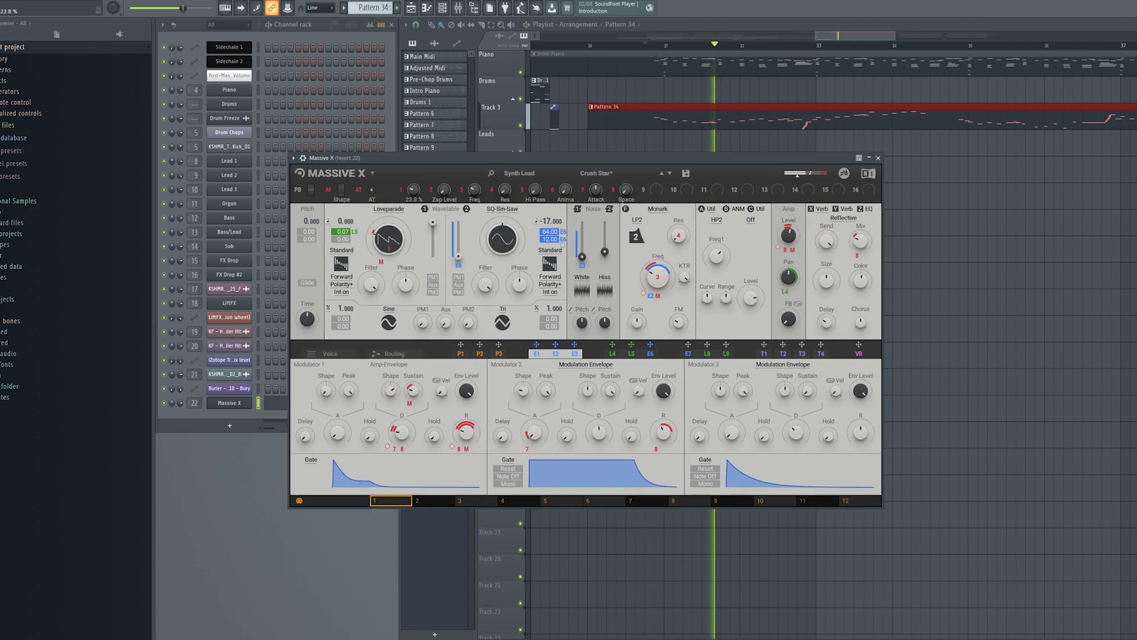
- Examine the Massive X notes of Pattern 34 in the piano roll
drag(505, 153, 688, 169)
key(F7)
scroll(764, 196, down, 3)
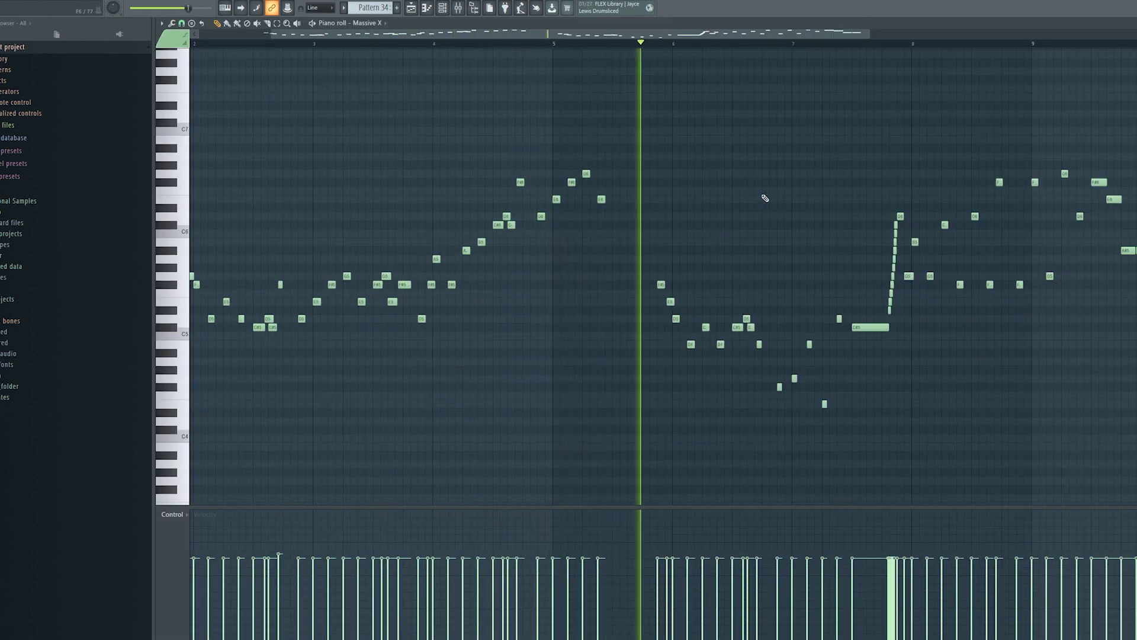
drag(723, 223, 758, 338)
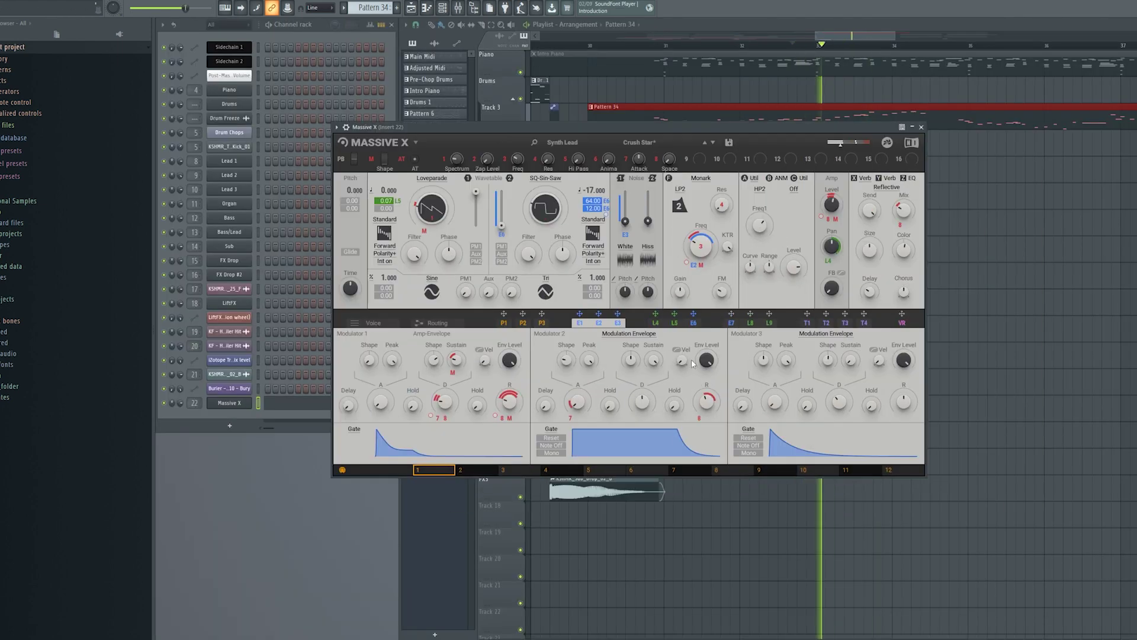
- With Pattern 34 playing, adjust the decay of Modulator 6's envelope and reshape Modulator 2's envelope so its level falls away
click(674, 323)
drag(652, 127, 495, 136)
key(space)
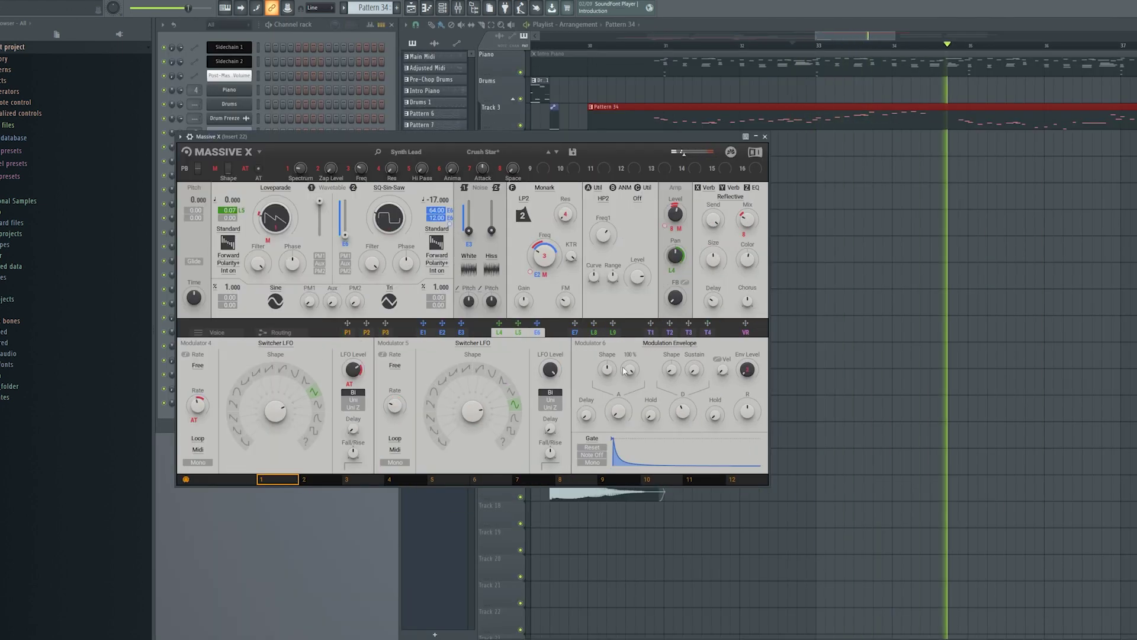
drag(683, 411, 683, 403)
drag(355, 136, 411, 133)
click(472, 328)
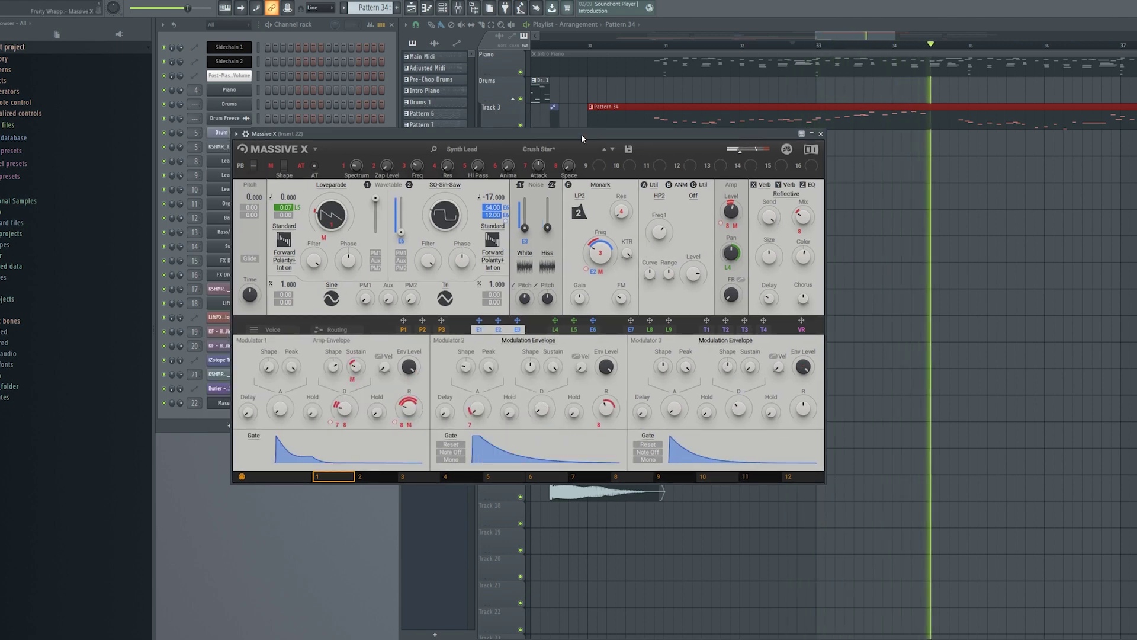
mouse_move(581, 134)
mouse_down()
mouse_move(609, 102)
mouse_move(578, 104)
mouse_move(578, 119)
mouse_up()
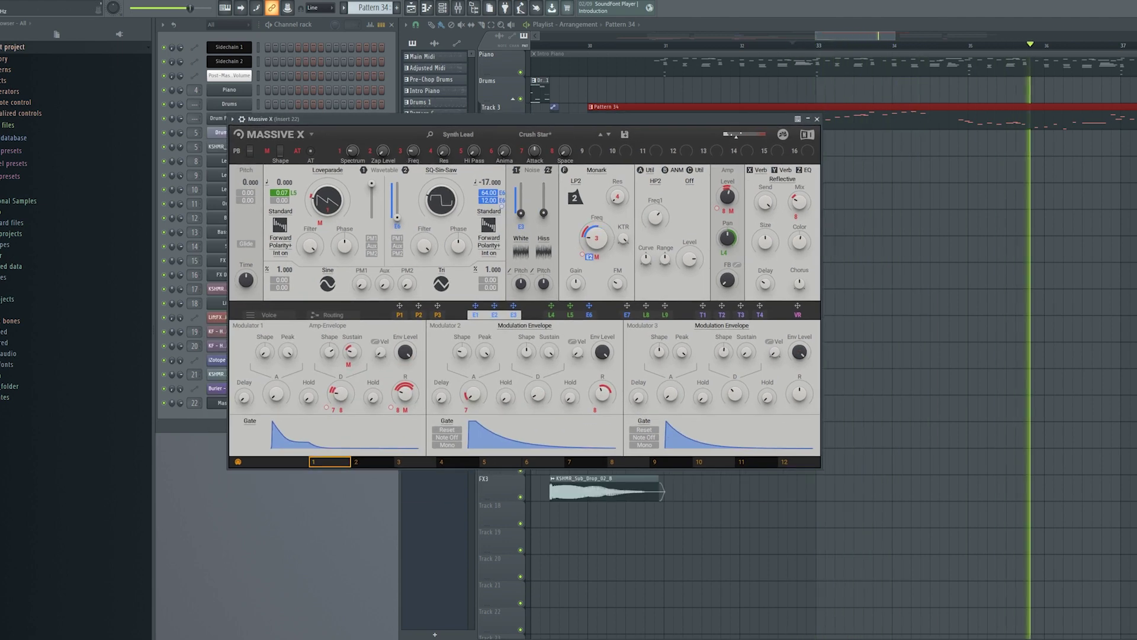
drag(681, 119, 670, 160)
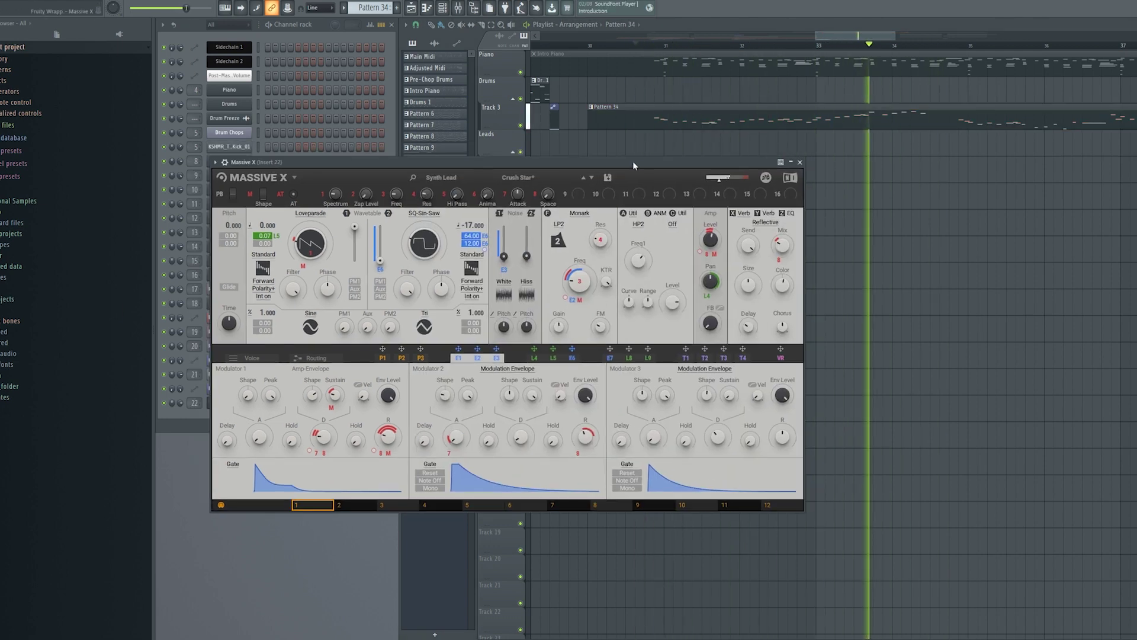